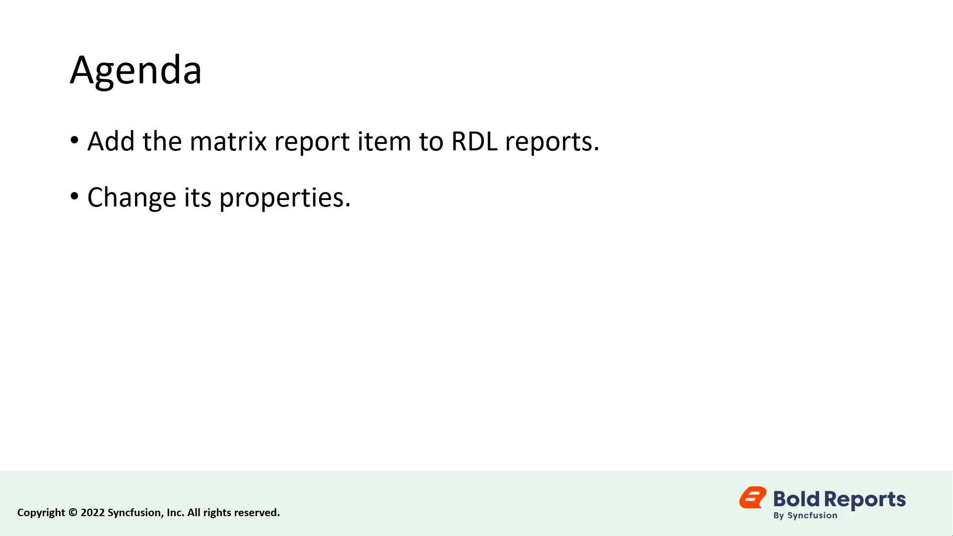
Advance the slideshow from the Agenda slide to the Create a New Report slide
key(Right)
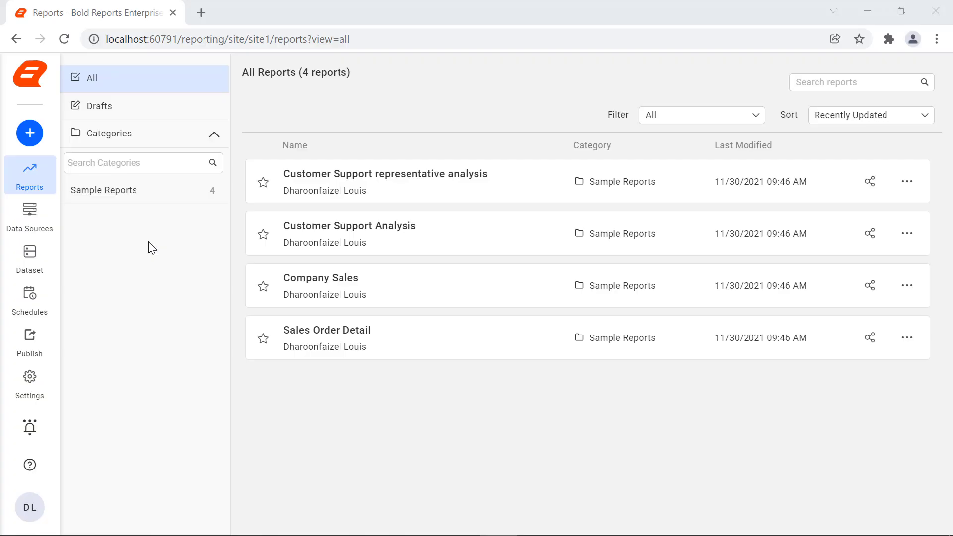
Create a new report named 'Matrix Report' and open it in the designer
click(30, 133)
click(96, 149)
text(Matr)
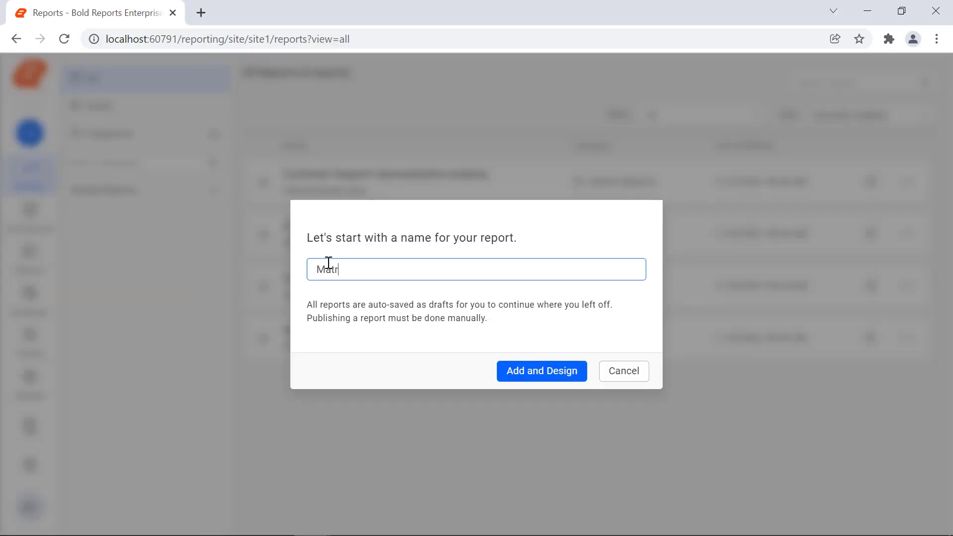
text(ix Report)
click(534, 371)
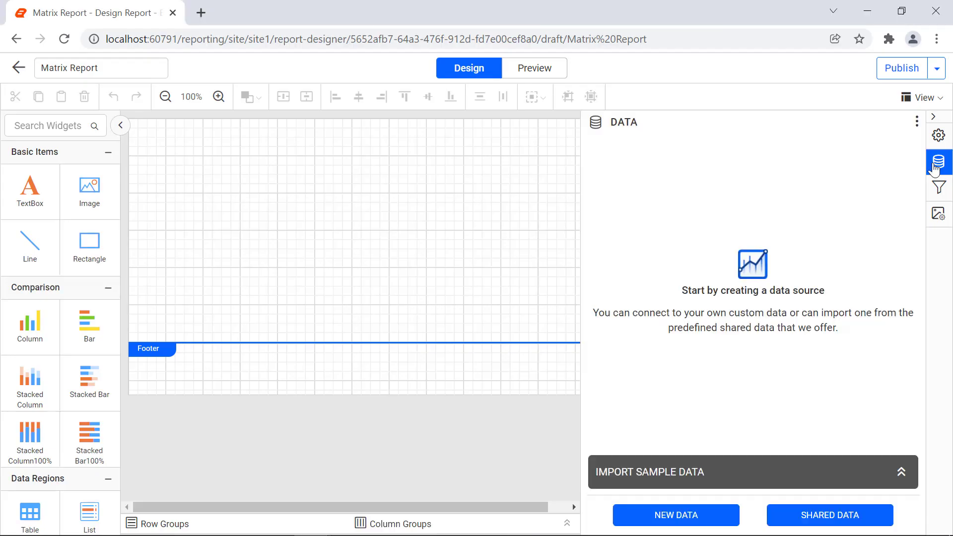
Add a JSON data source 'SalesDetails' of type File using Sales.json, and connect it
click(723, 517)
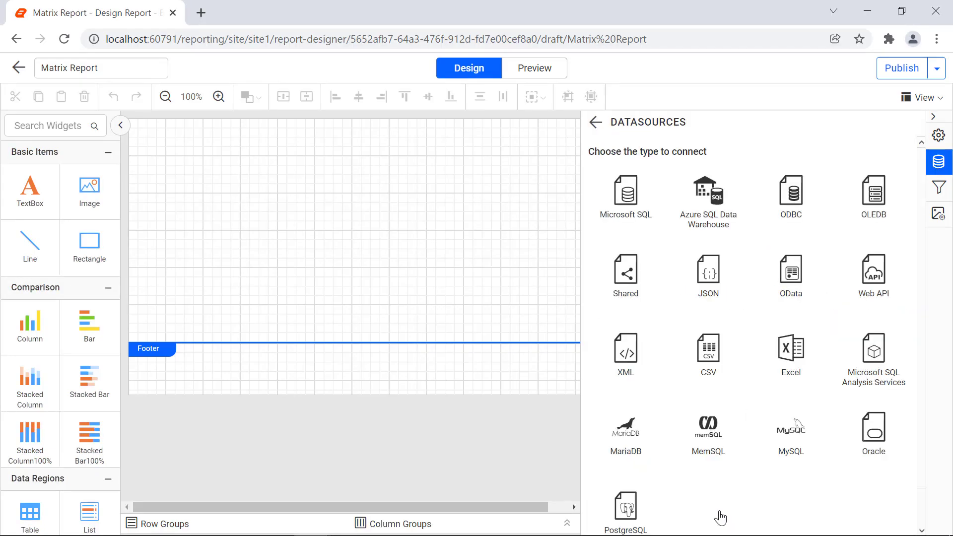
click(723, 288)
double_click(691, 167)
text(SalesDetails)
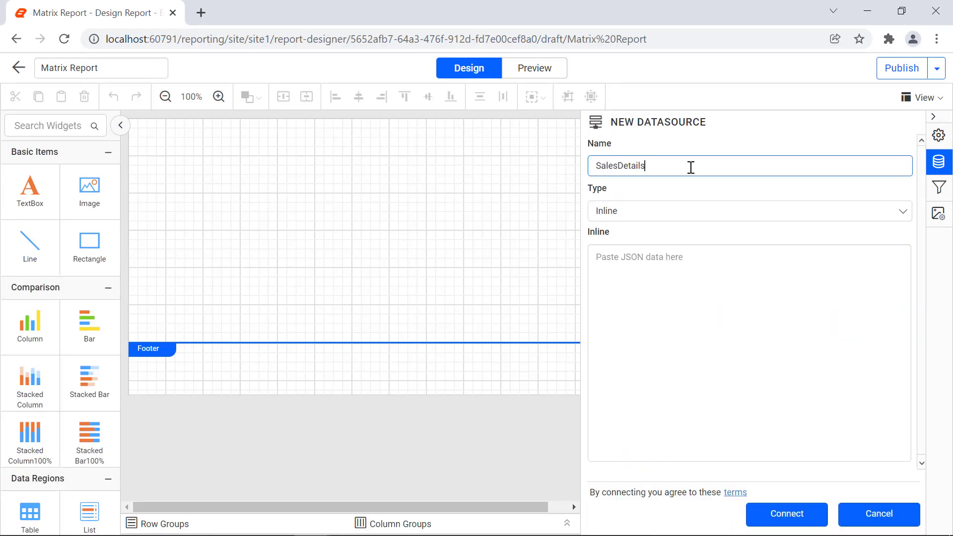
click(723, 210)
click(730, 253)
click(894, 259)
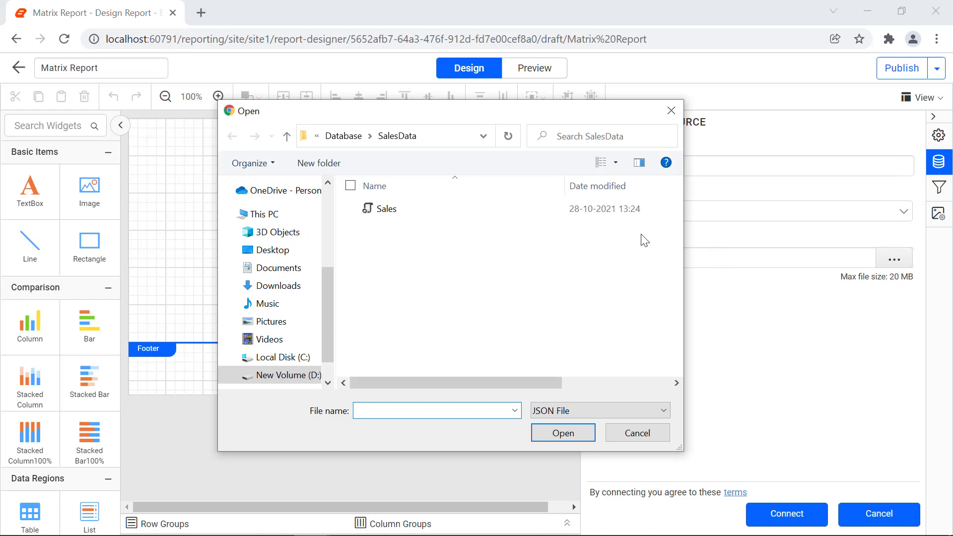
double_click(387, 210)
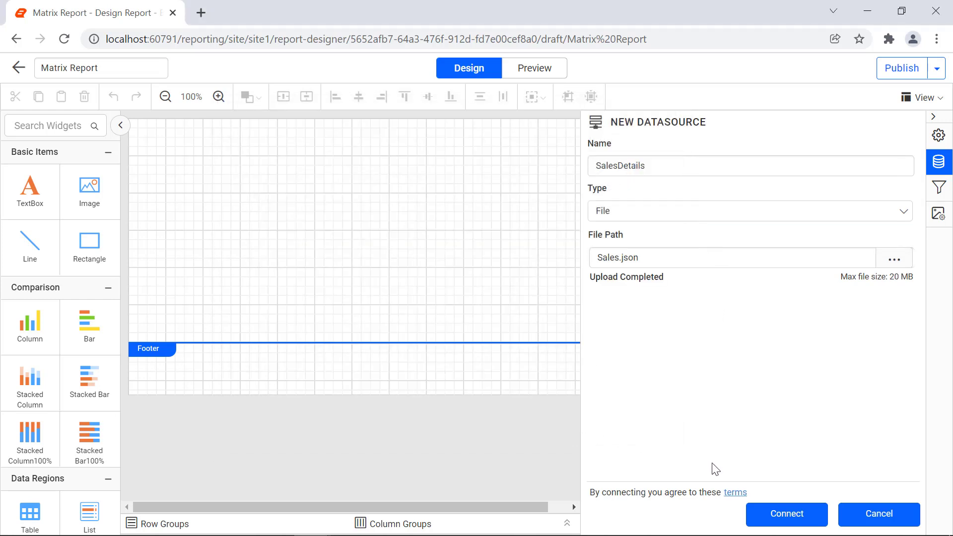
click(786, 514)
Build a data set 'SalesDataset' from the Result table and finish it
double_click(338, 124)
text(SalesD)
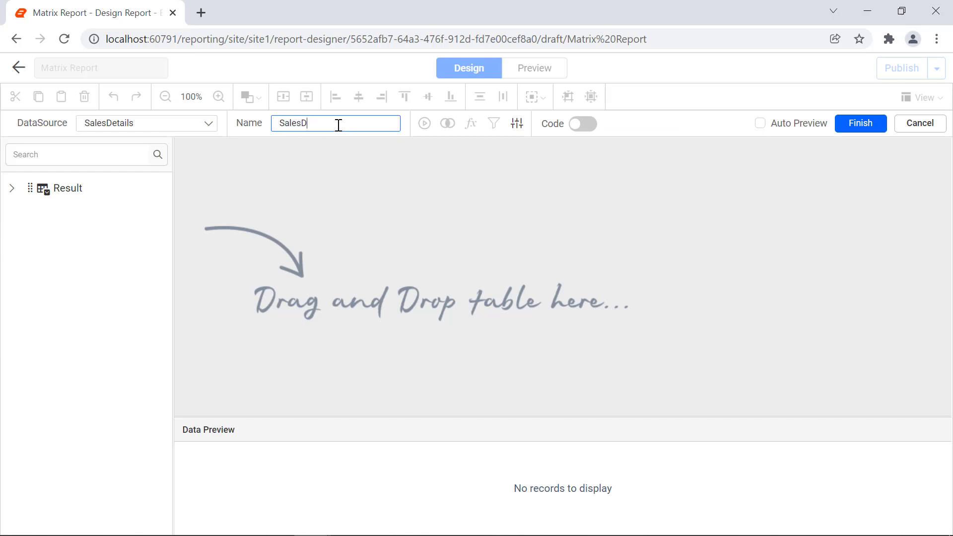
text(ataset)
click(329, 161)
drag(60, 188, 322, 187)
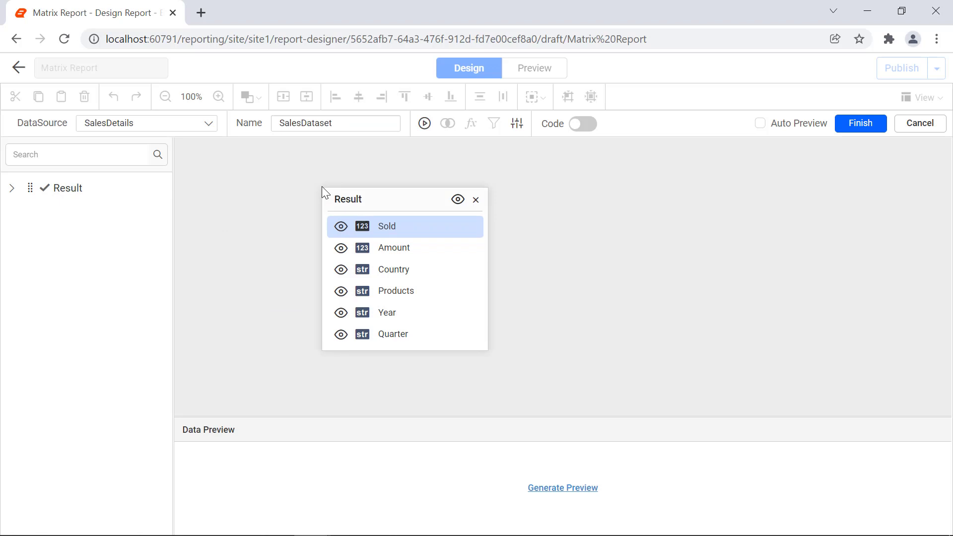
click(859, 125)
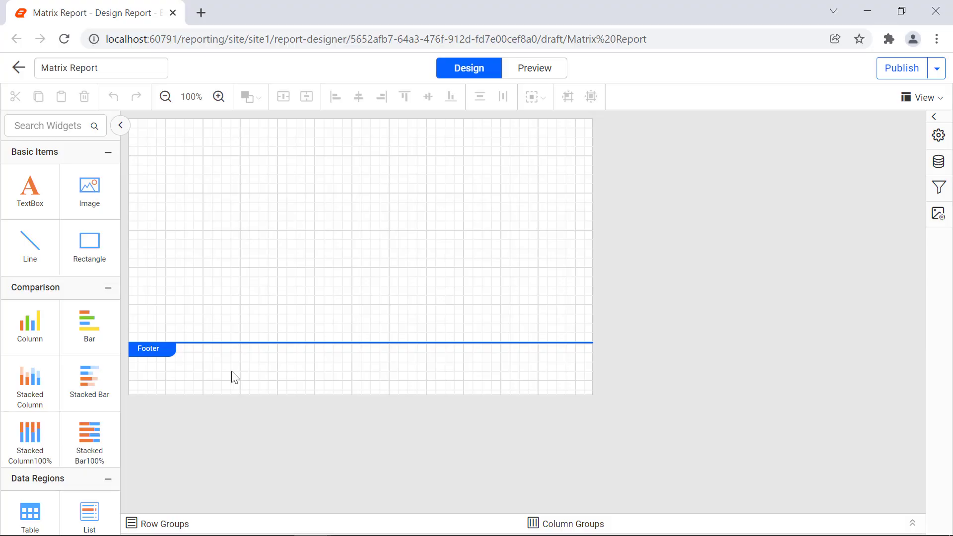
Place a Matrix at the top-left of the report body and show the body's Insert submenu
scroll(45, 348, down, 4)
drag(30, 382, 138, 130)
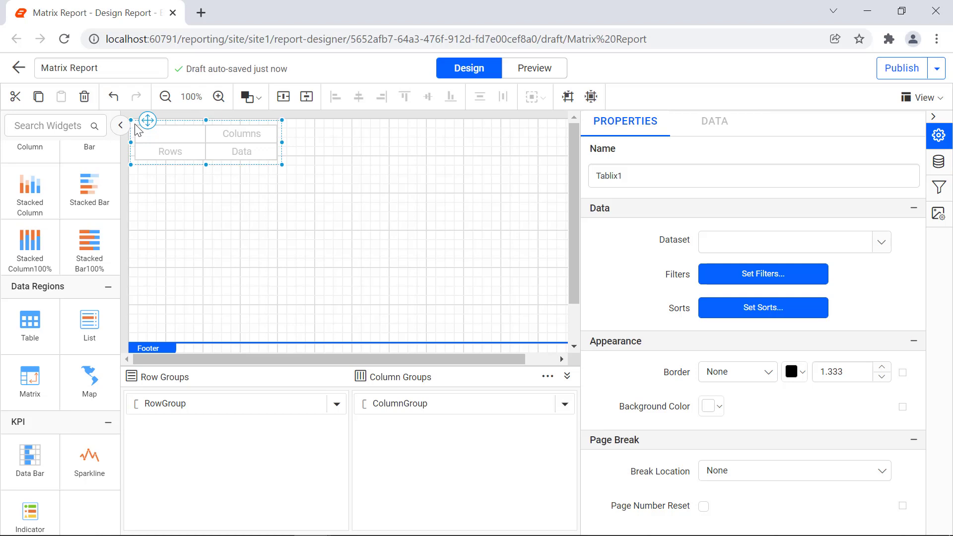
right_click(411, 196)
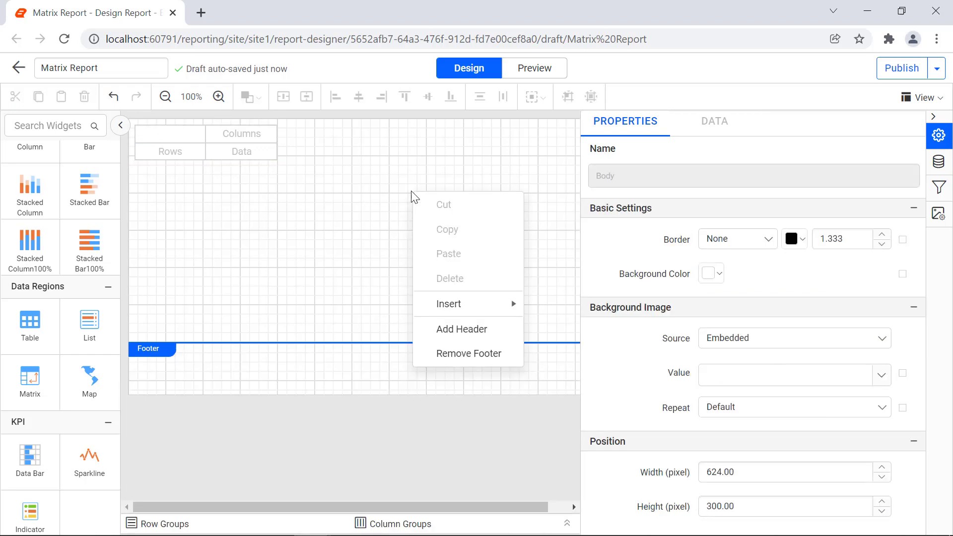
mouse_move(464, 306)
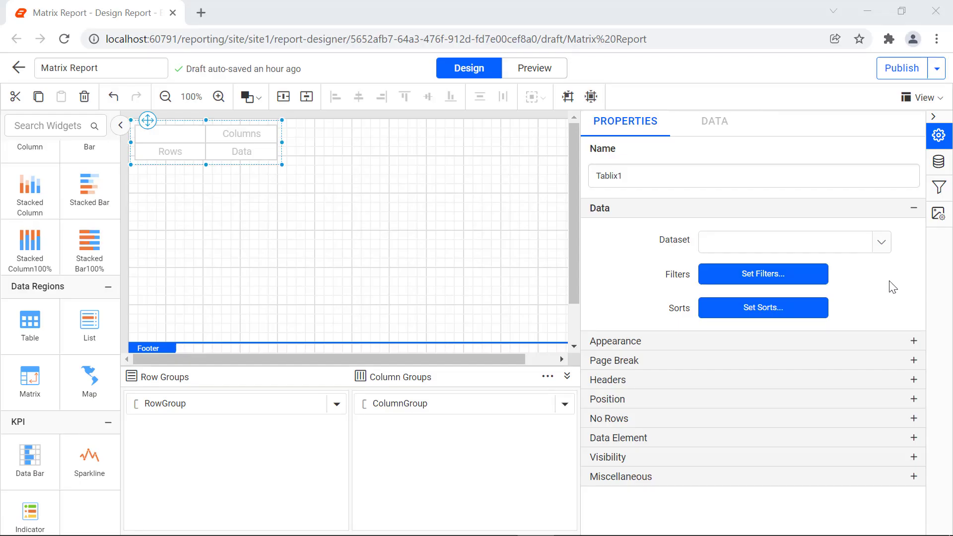
Set the matrix Tablix1's Dataset property to SalesDataset
click(882, 243)
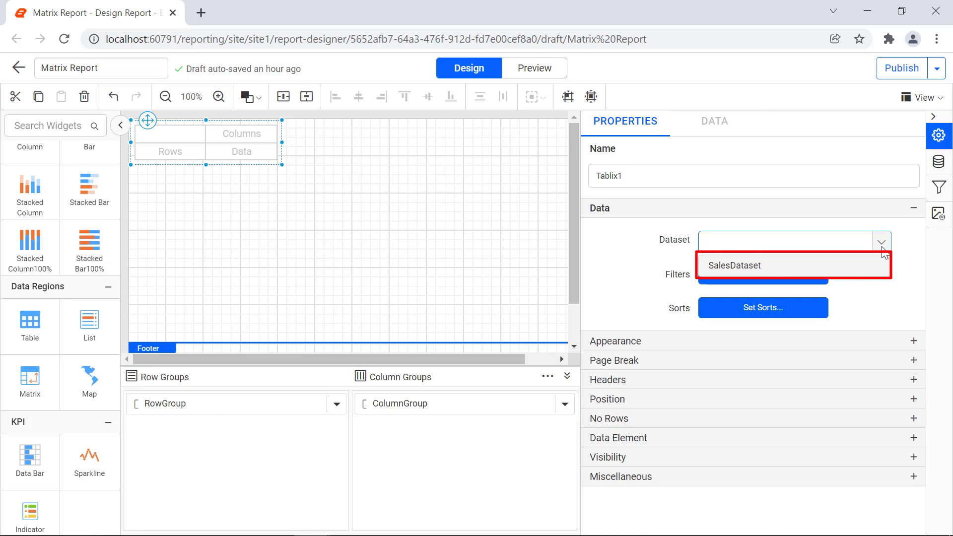
click(884, 268)
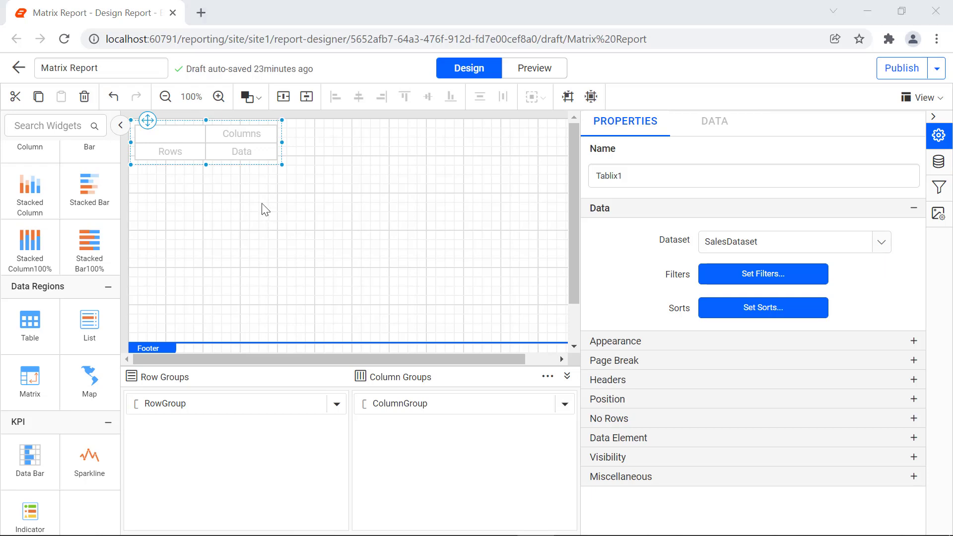
Assign Country to the matrix Rows cell and Year to the Columns cell
mouse_move(198, 155)
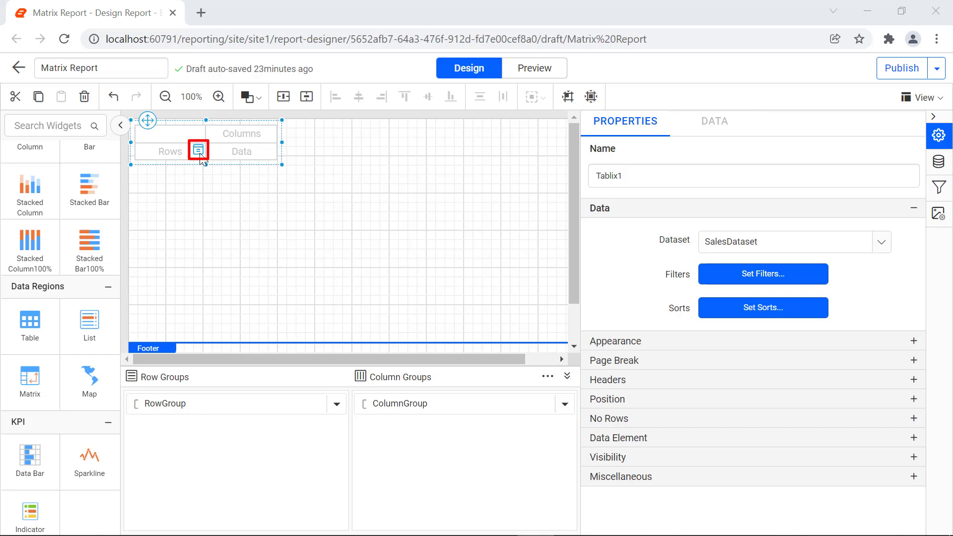
click(200, 154)
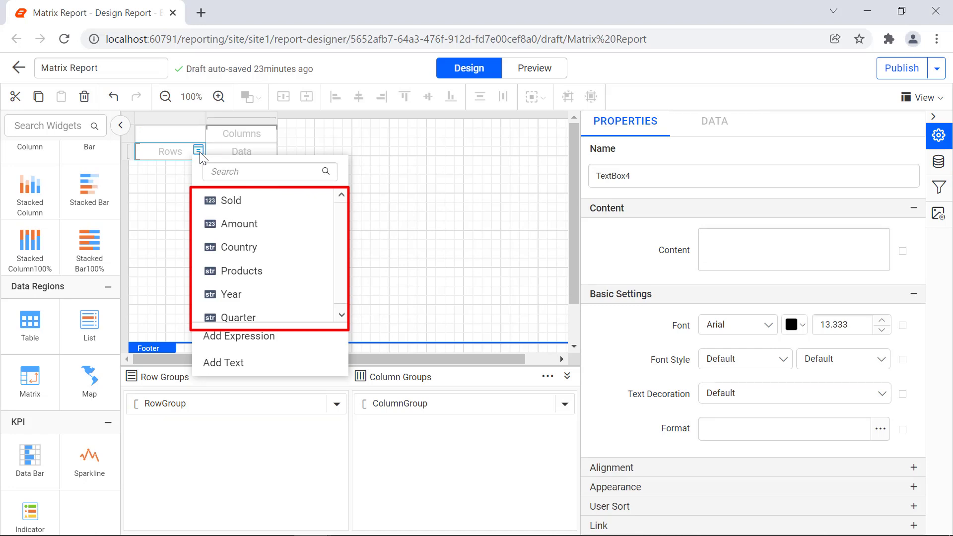
click(244, 248)
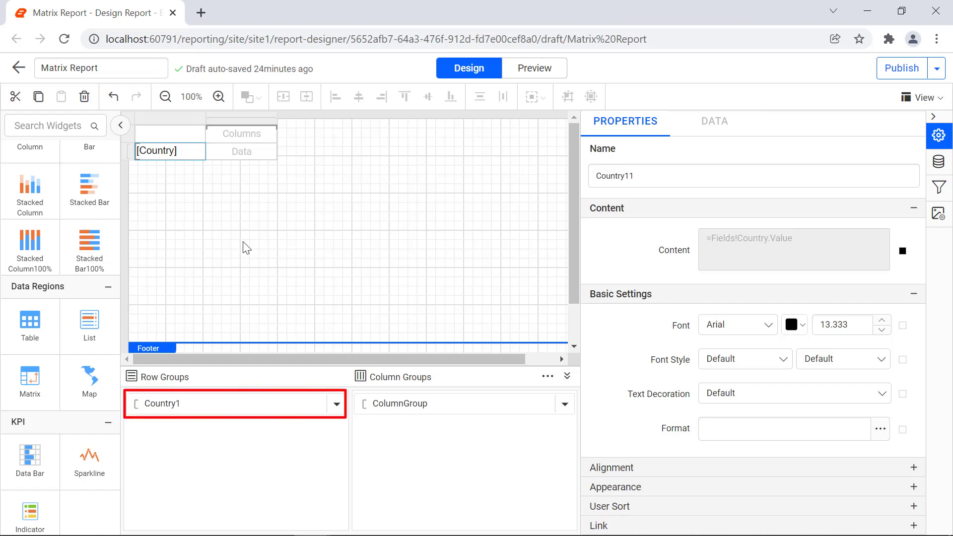
click(269, 136)
click(306, 272)
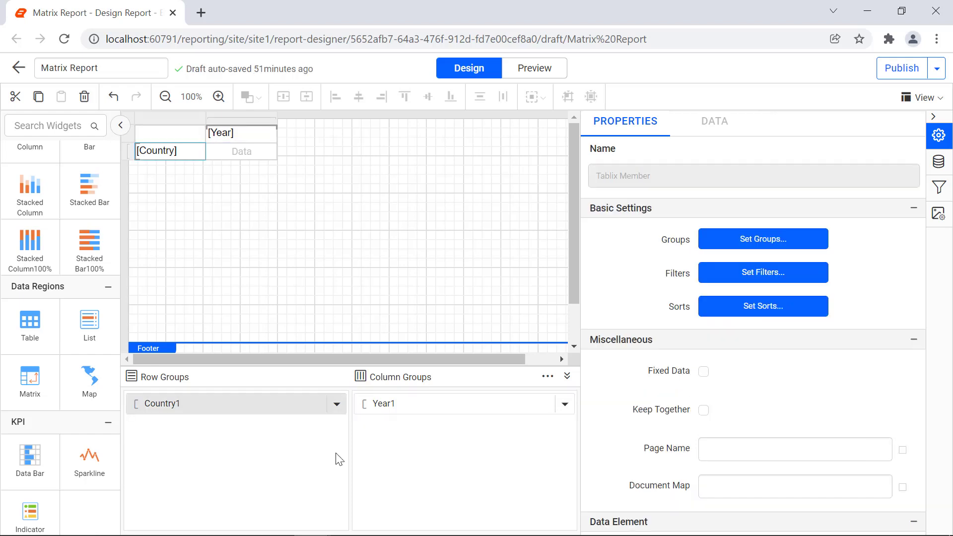
Add a Products child row group beneath the Country1 group
click(339, 411)
mouse_move(324, 451)
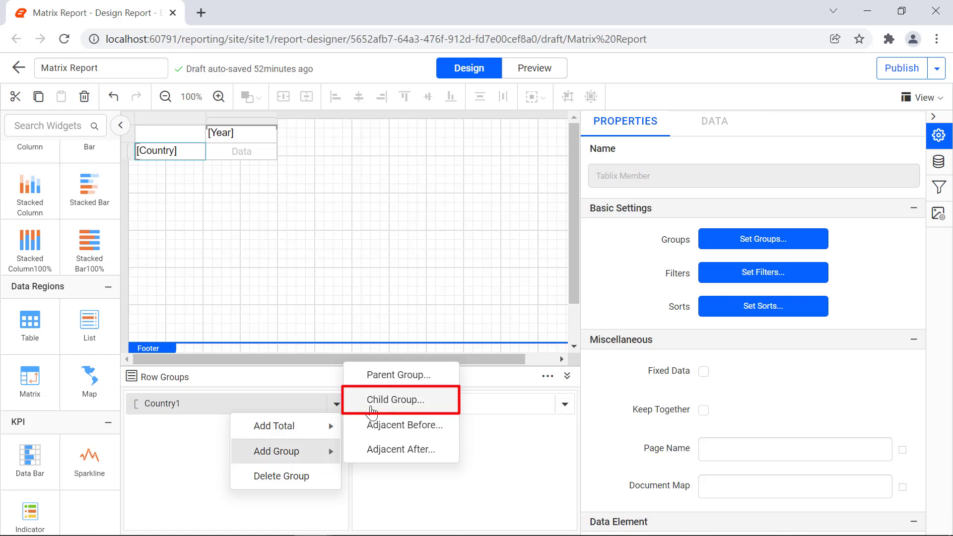
click(372, 413)
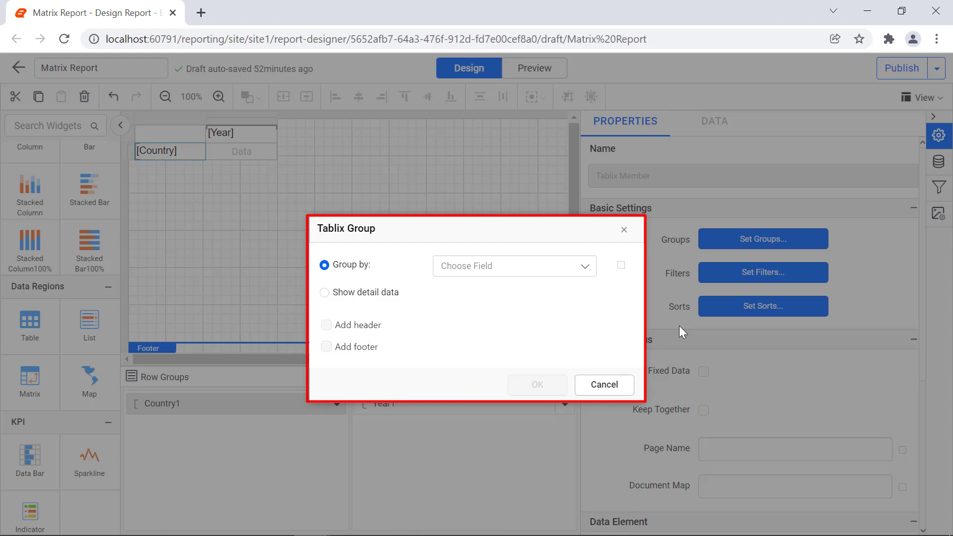
click(579, 273)
click(545, 381)
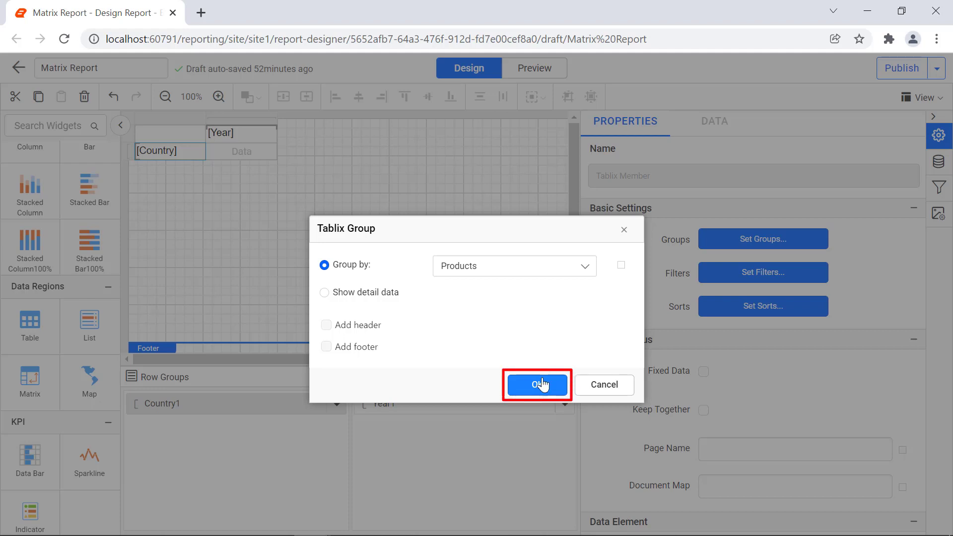
click(543, 384)
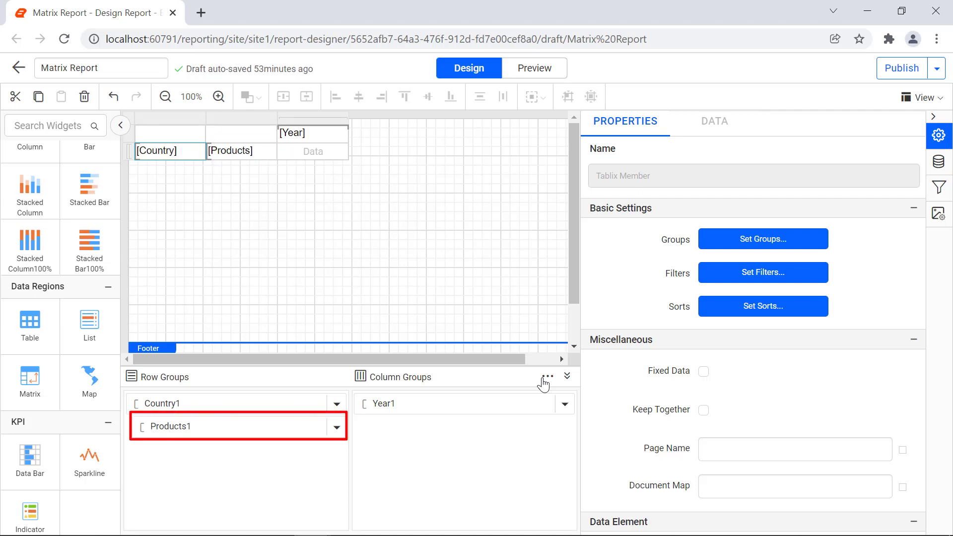
Add a Quarter child column group beneath the Year1 group
click(565, 403)
mouse_move(558, 455)
click(627, 377)
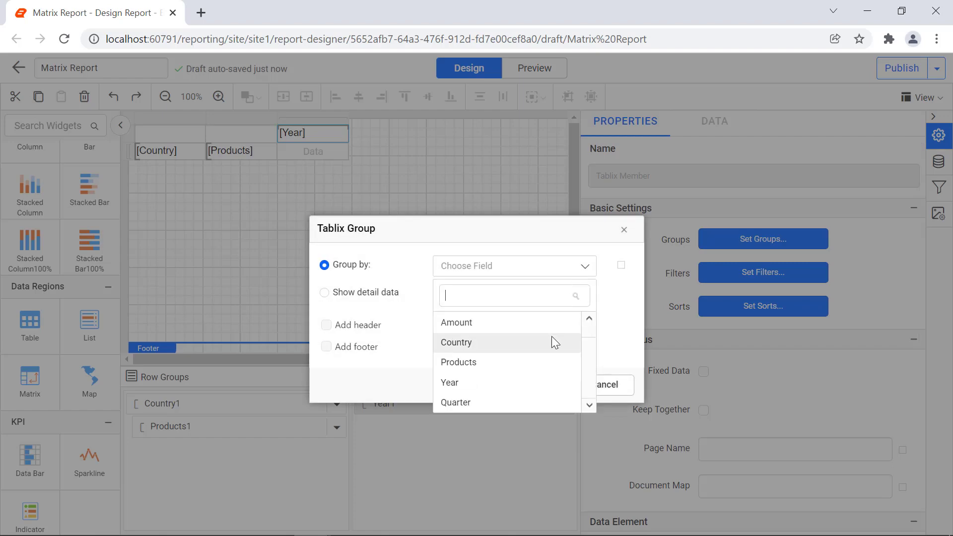
click(496, 402)
click(535, 384)
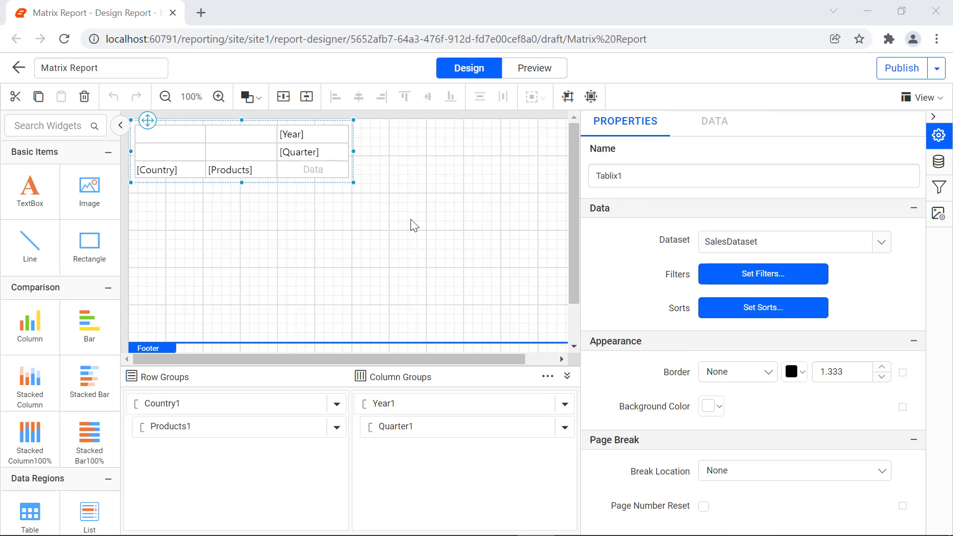
Insert a second data column inside the group and set its cell to =Sum(Fields!Sold.Value)
right_click(328, 174)
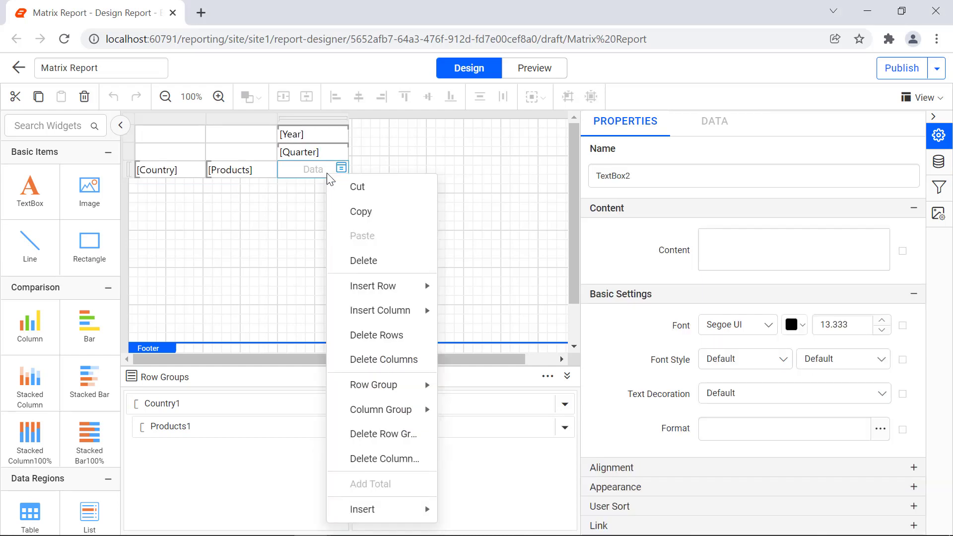
mouse_move(379, 311)
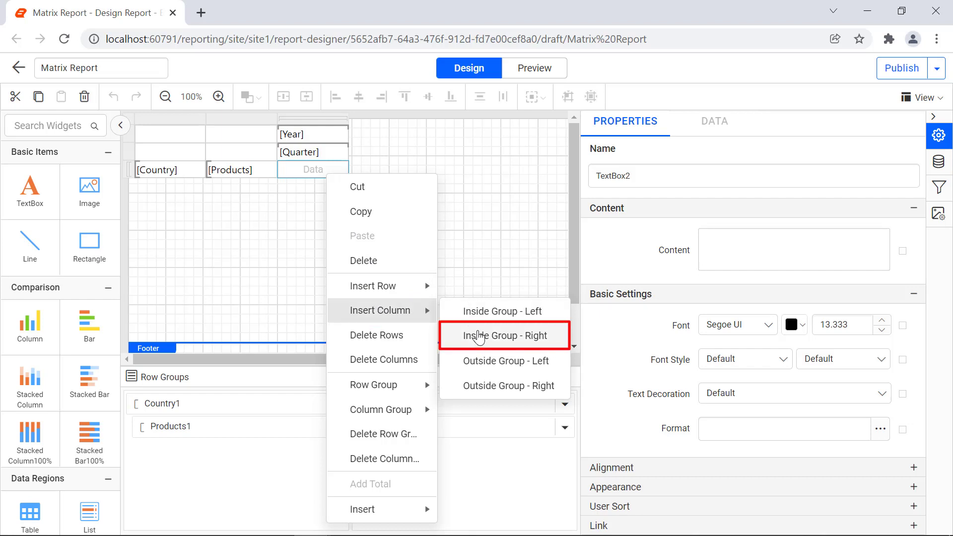
click(479, 336)
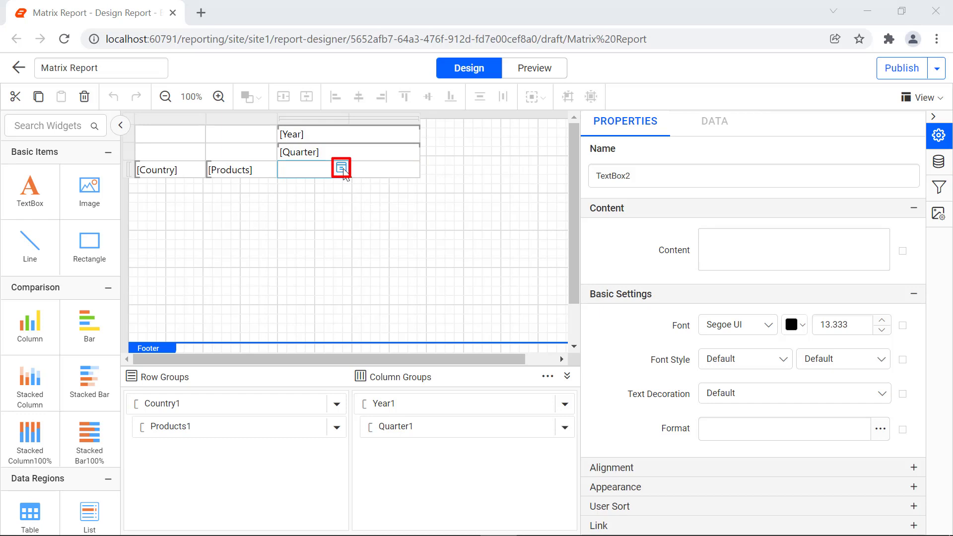
click(342, 169)
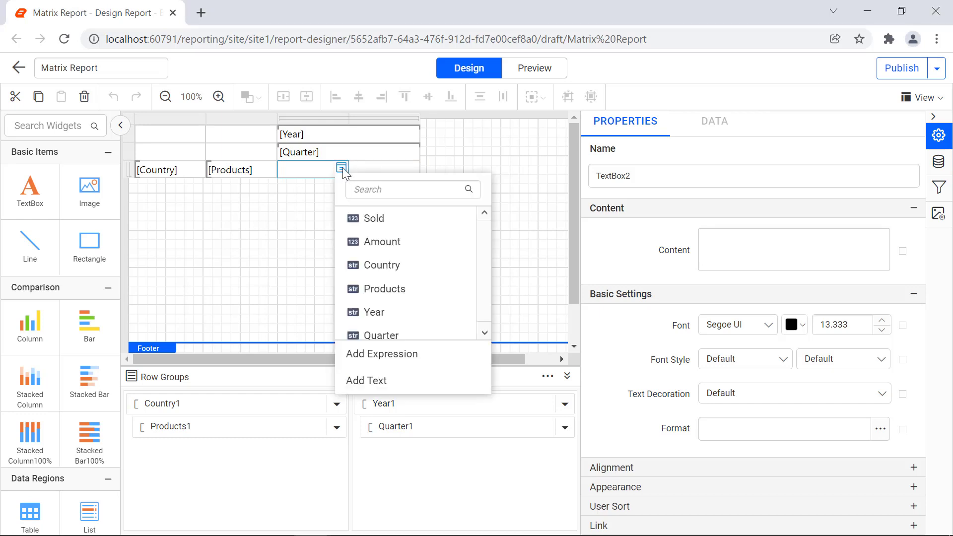
click(380, 353)
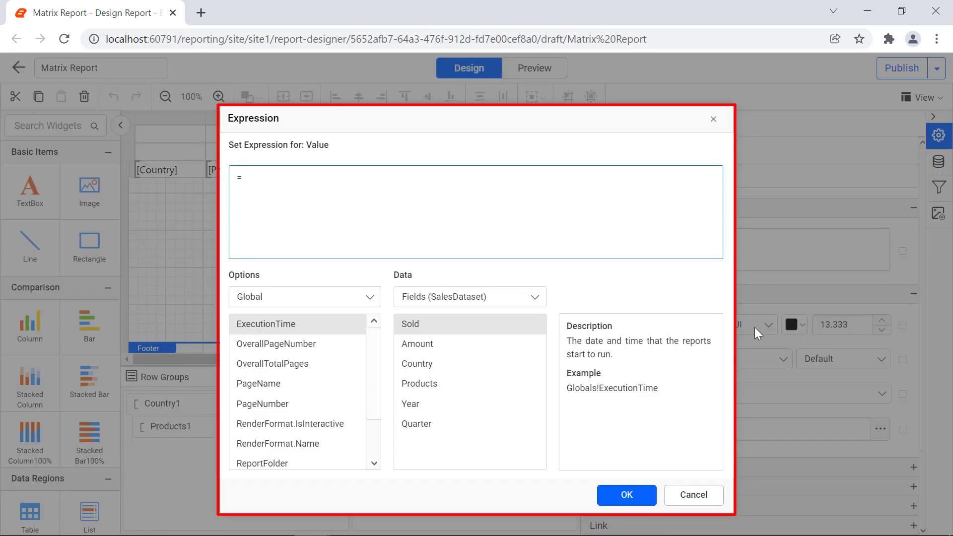
click(530, 203)
text(Sum(Fields!Sold.Value))
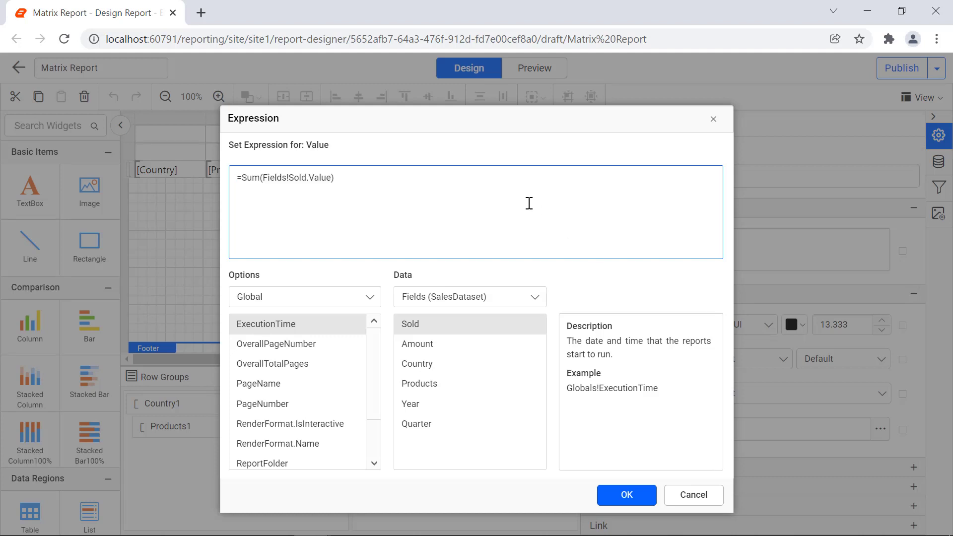
click(627, 496)
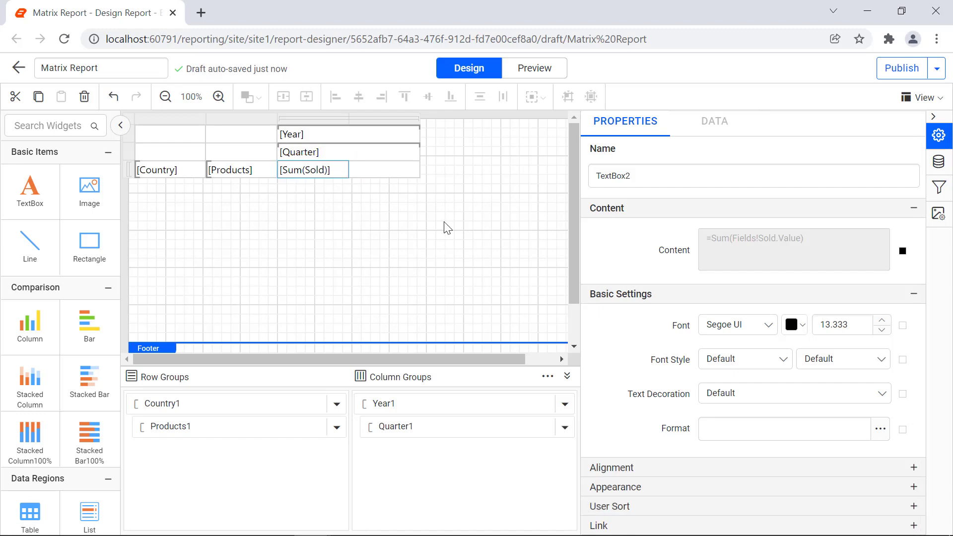
Set the neighbouring data cell to =Sum(Fields!Amount.Value) and preview the report
click(415, 167)
click(451, 353)
text(=Sum(Fields!Amount.Value))
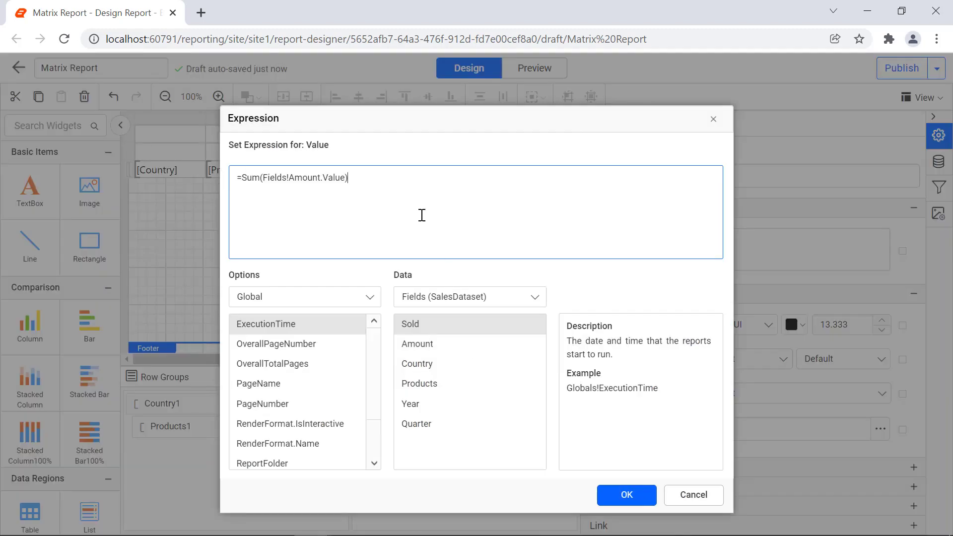
click(626, 495)
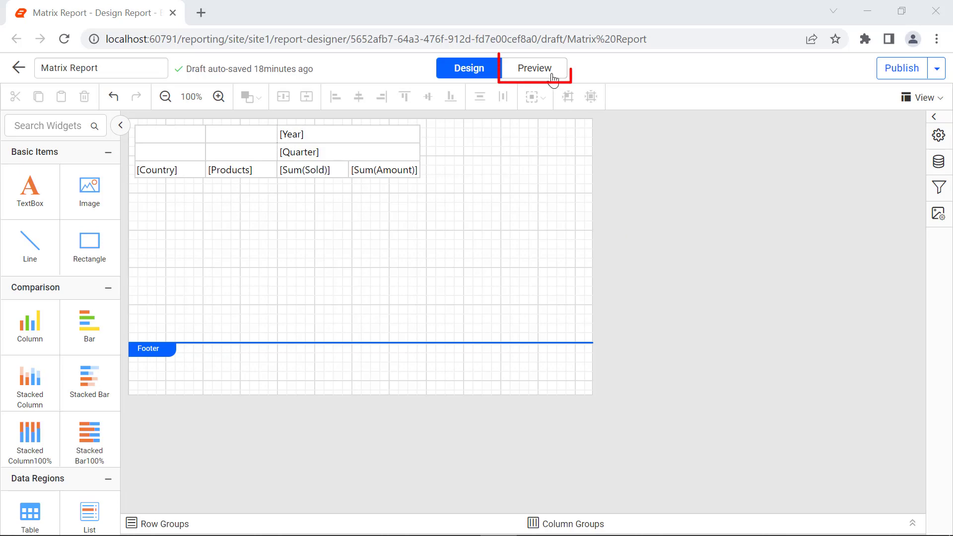
click(553, 78)
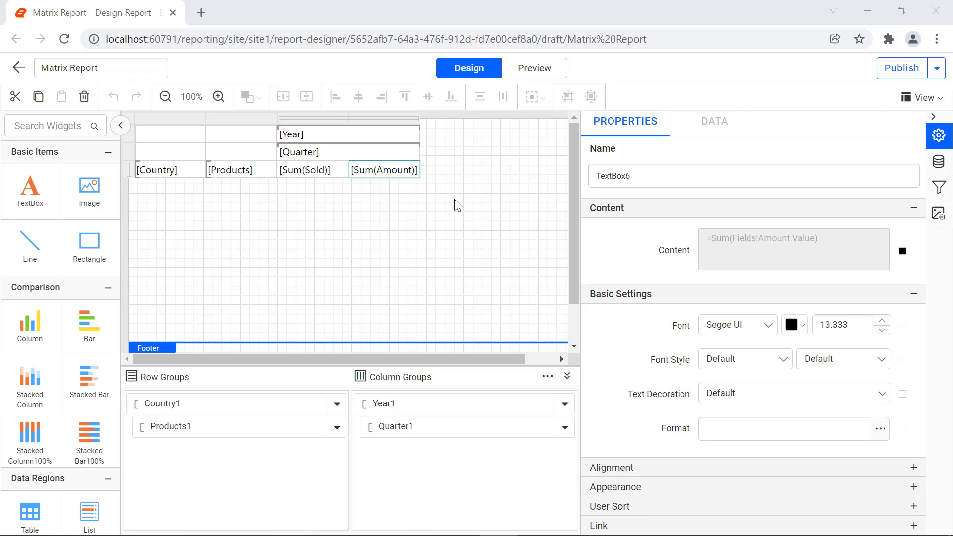
Insert a row below [Quarter] inside the group and split its cell in two
right_click(397, 156)
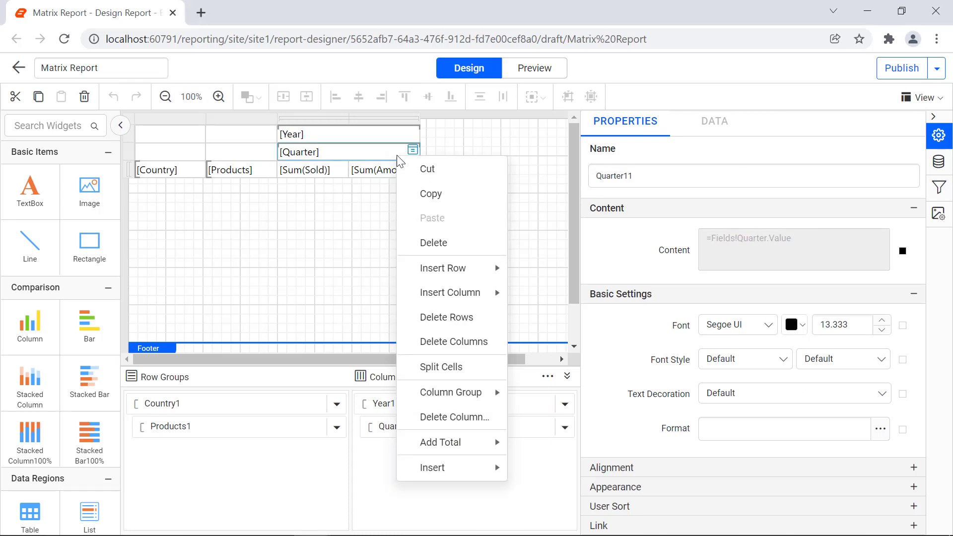
mouse_move(456, 268)
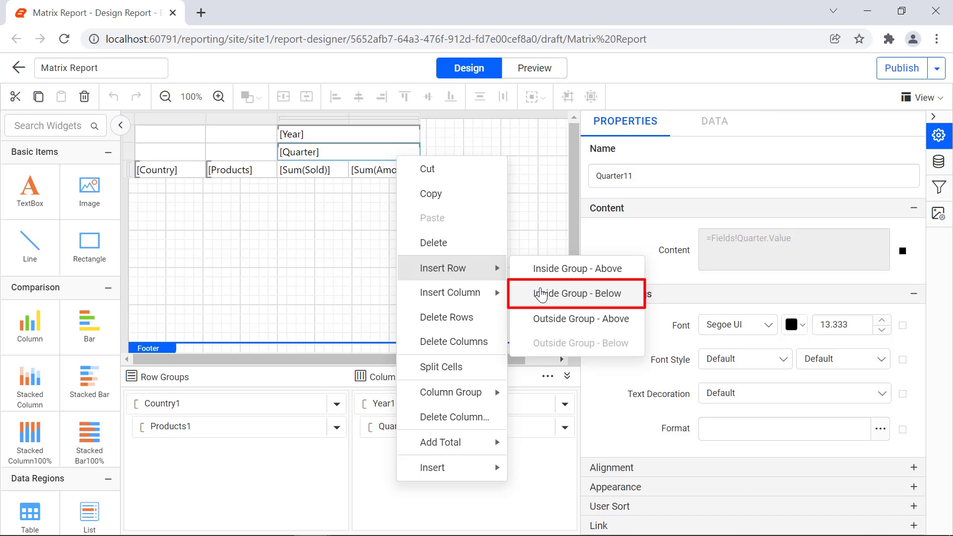
click(542, 294)
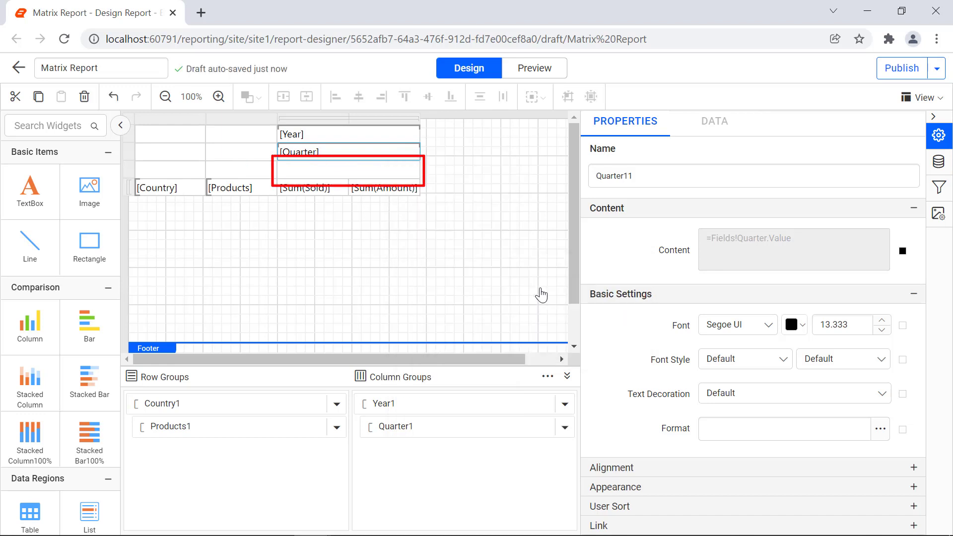
right_click(396, 172)
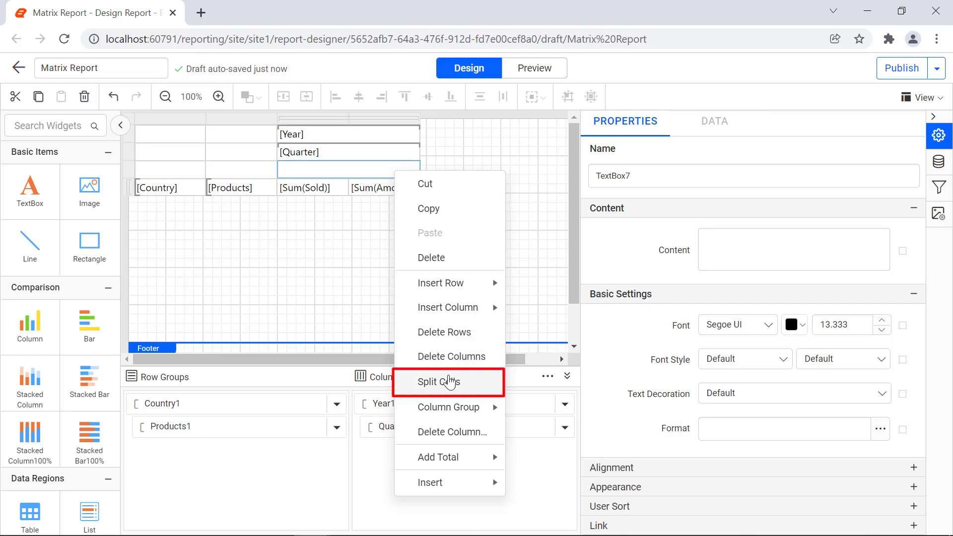
click(450, 383)
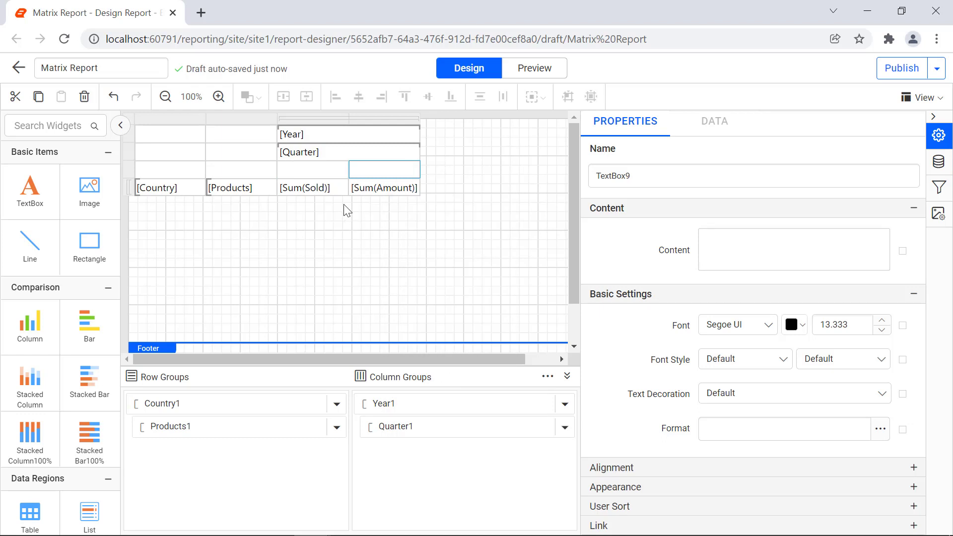
Enter the text labels 'Units Sold' and 'Sold Amount' in the two new cells
mouse_move(343, 175)
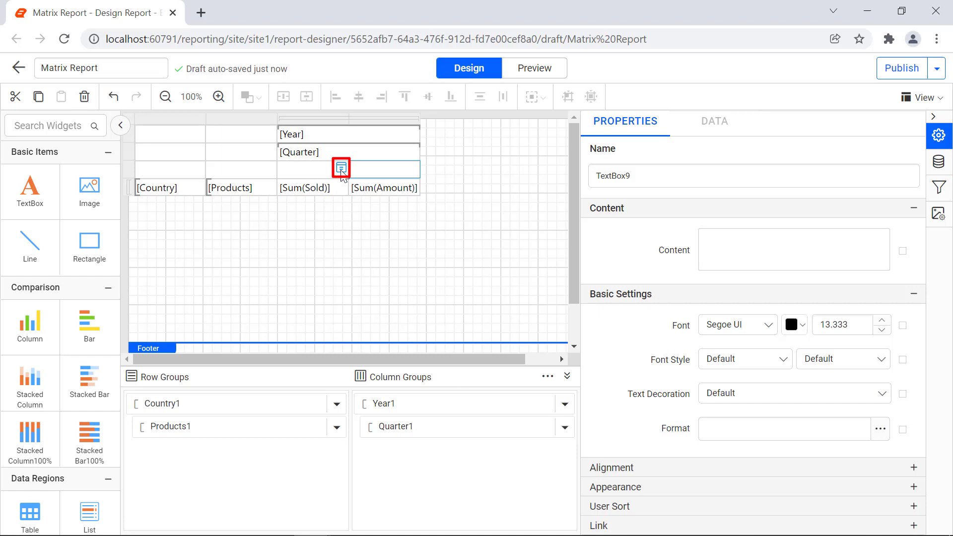
click(342, 171)
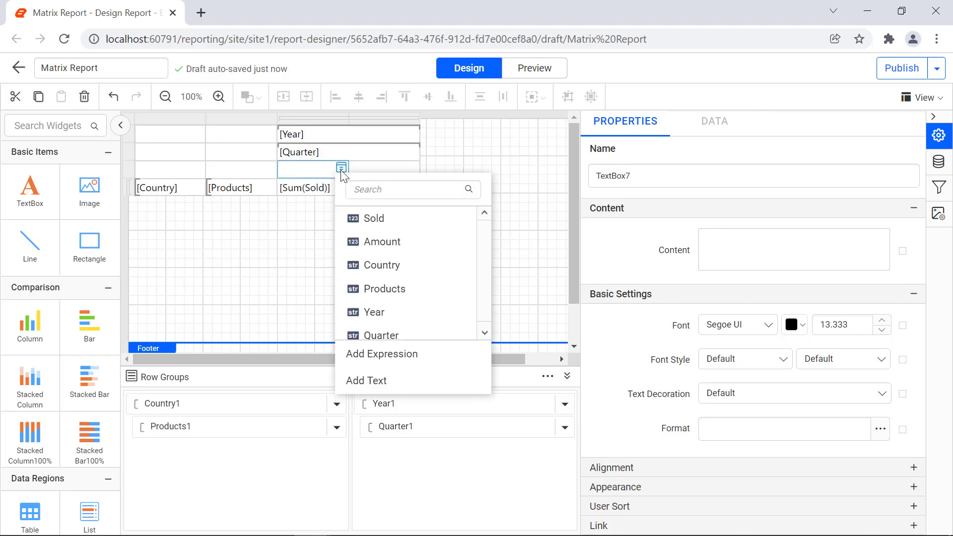
click(387, 382)
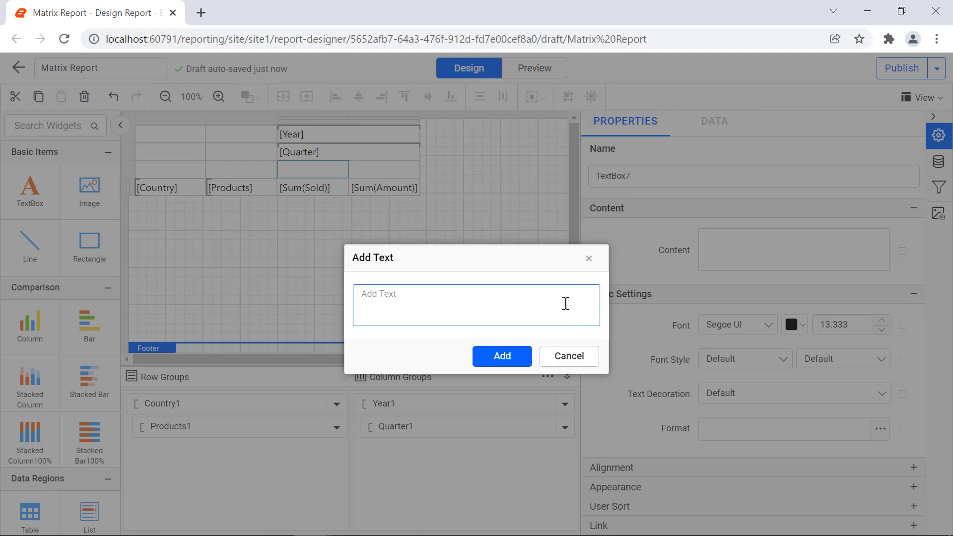
text(Units Sold)
click(523, 361)
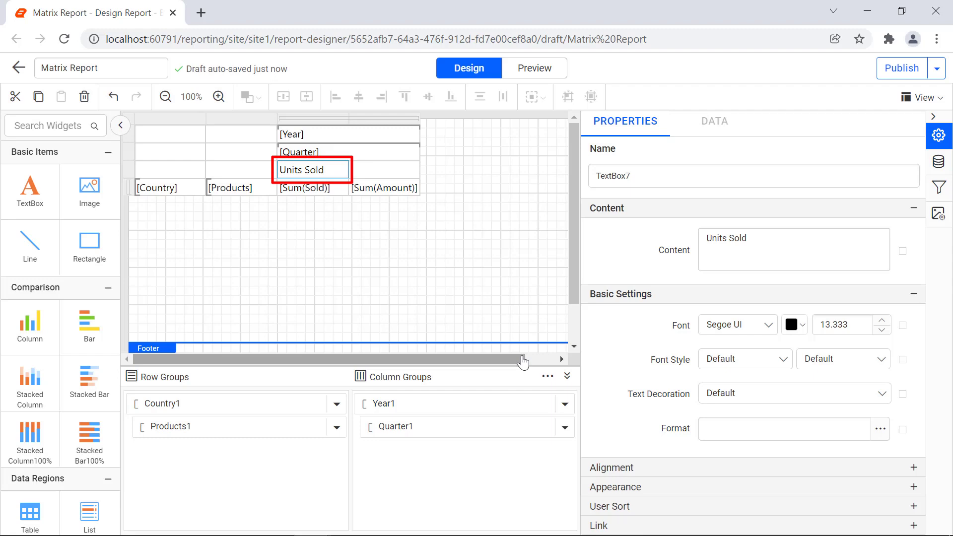
click(385, 170)
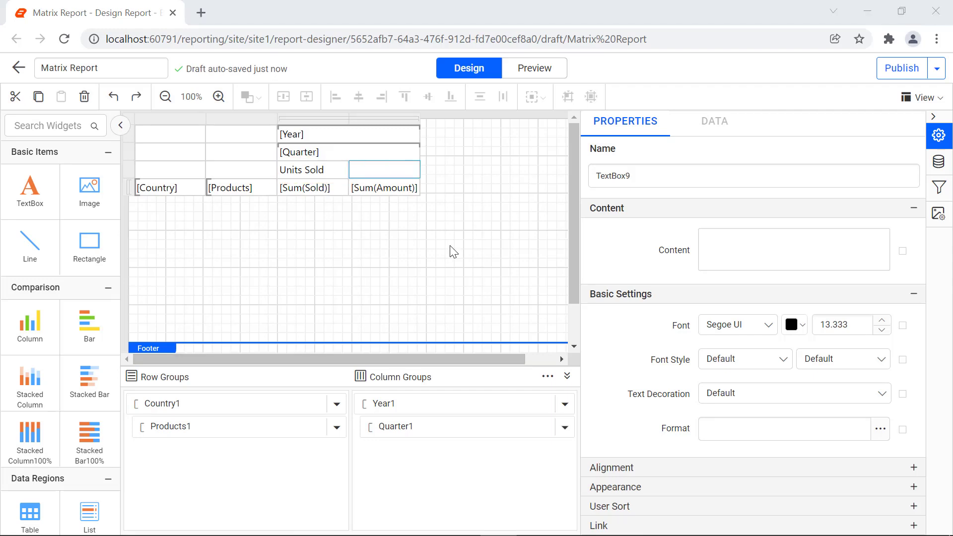
click(416, 179)
click(438, 381)
text(Sold Amount)
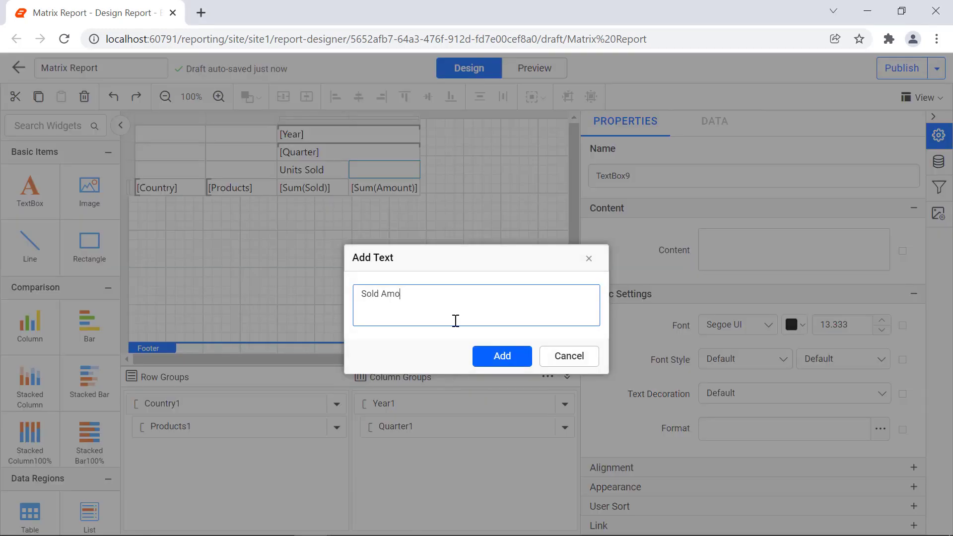
click(494, 354)
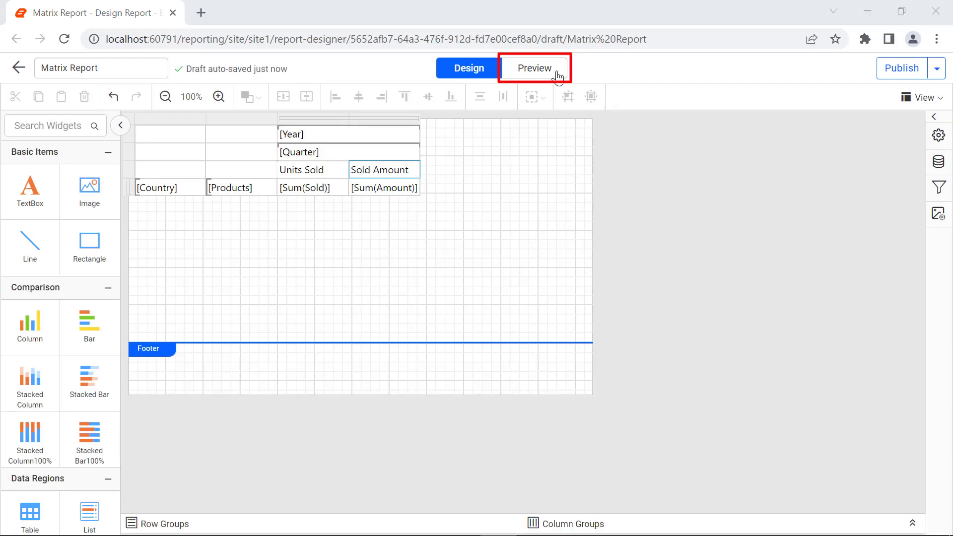
click(559, 75)
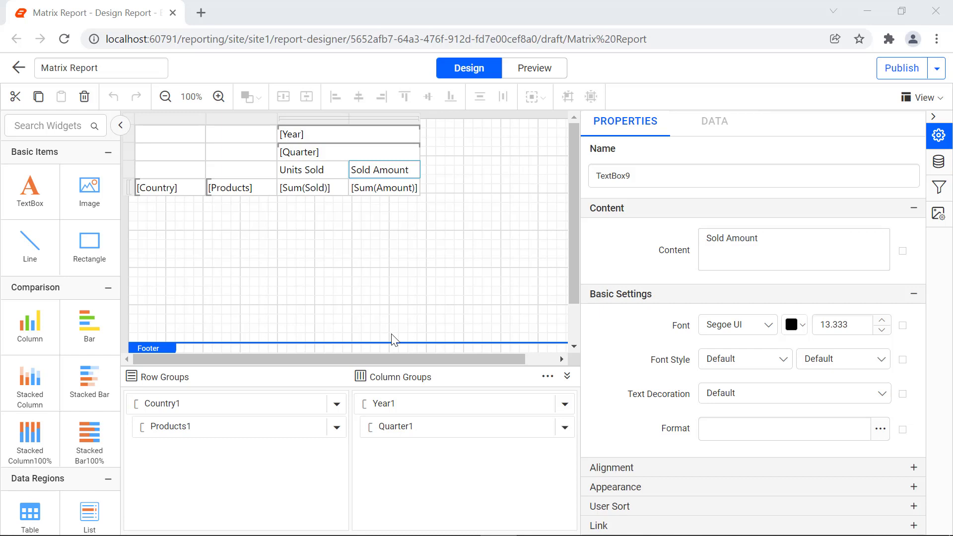
Add a Total row after the Country1 row group and preview the report
click(339, 404)
mouse_move(327, 428)
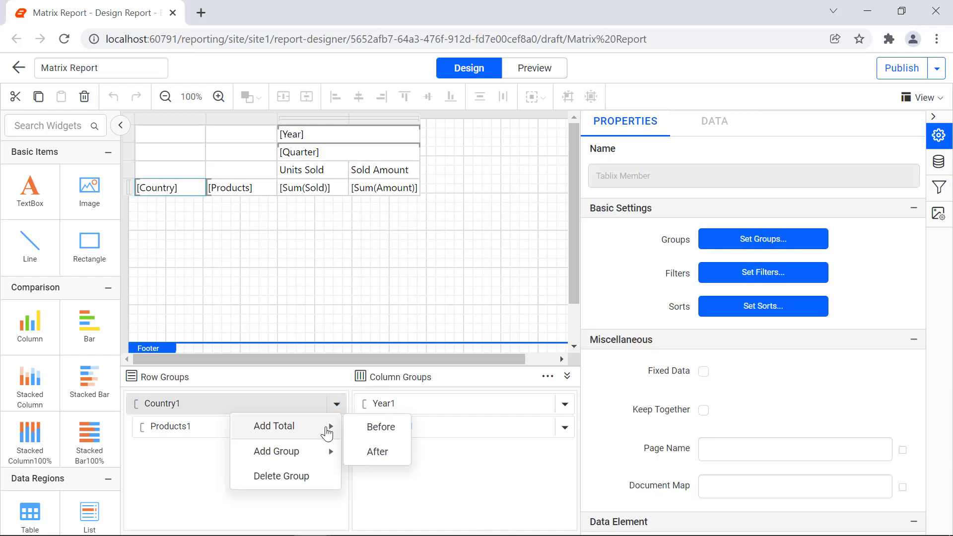
click(373, 453)
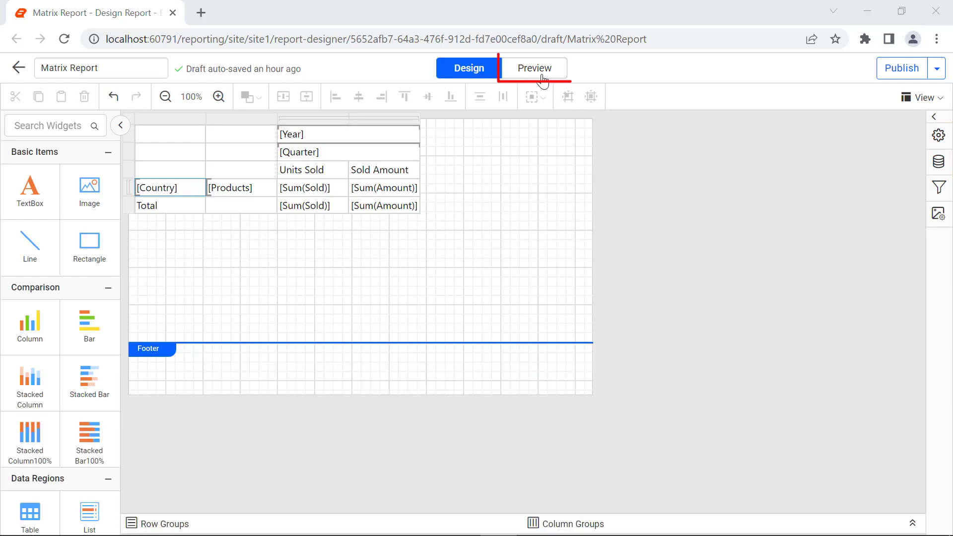
click(536, 68)
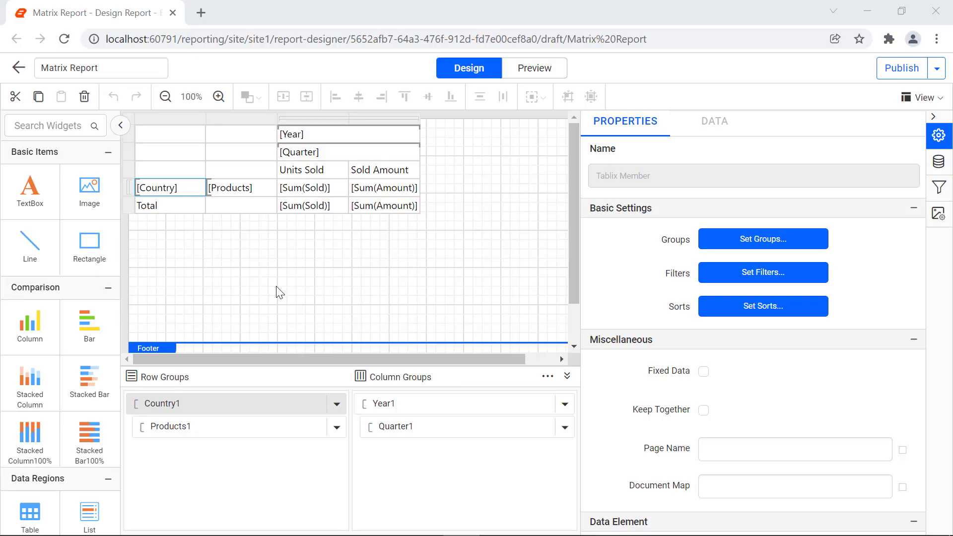
Give the whole matrix solid borders, then apply a white border to the empty corner cells
click(133, 127)
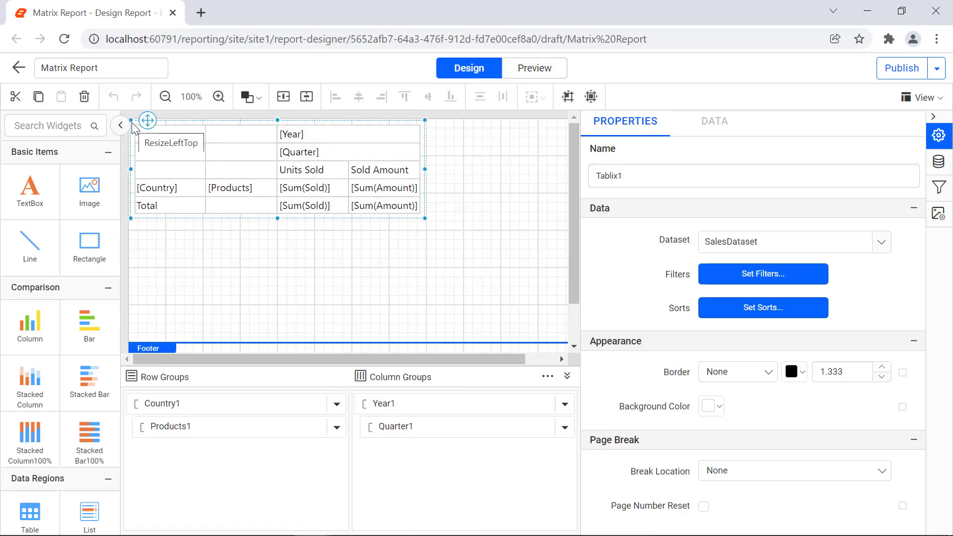
click(755, 373)
click(753, 476)
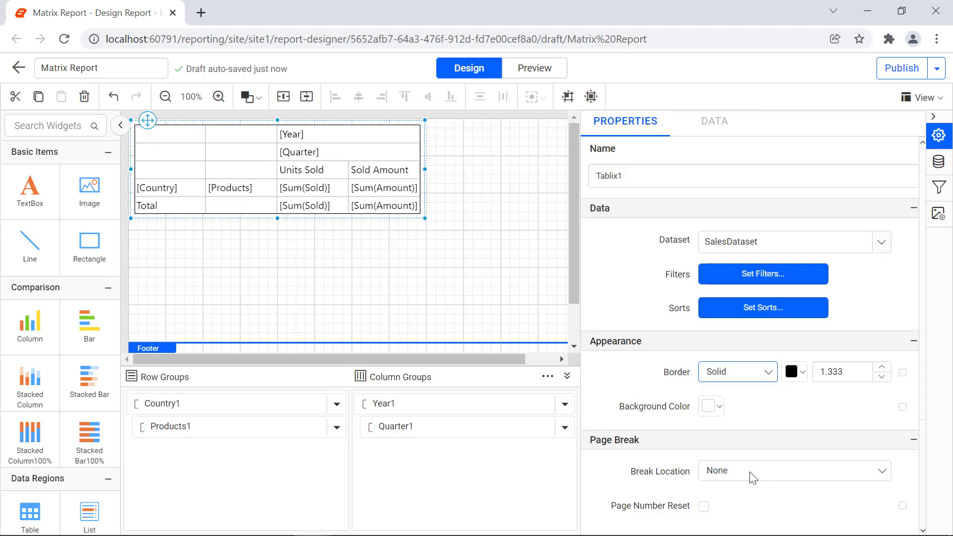
drag(209, 133, 223, 178)
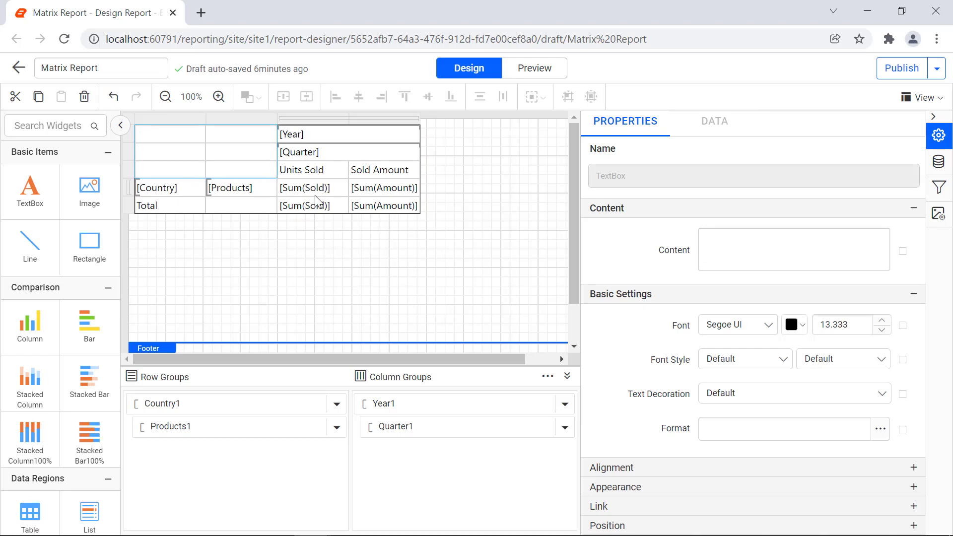
click(792, 487)
click(794, 488)
click(886, 459)
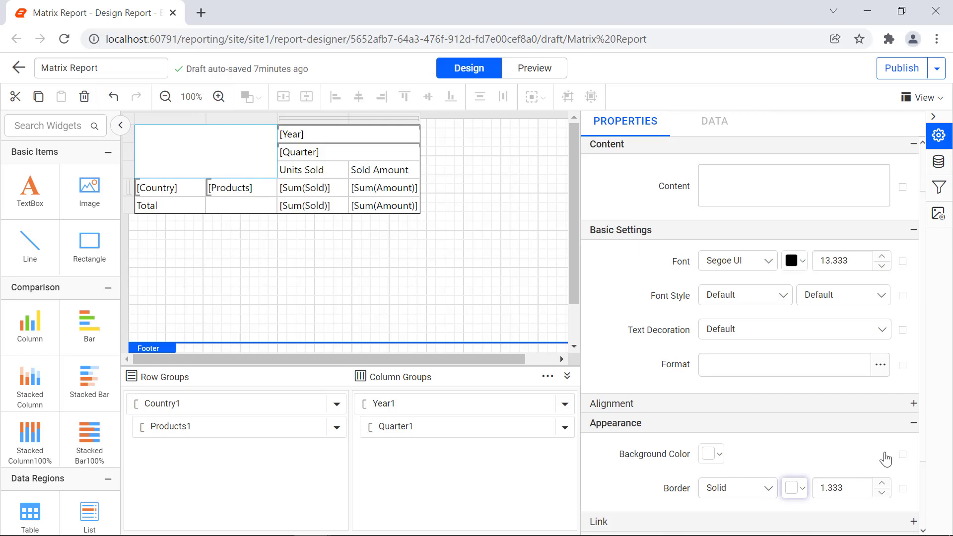
scroll(883, 453, down, 2)
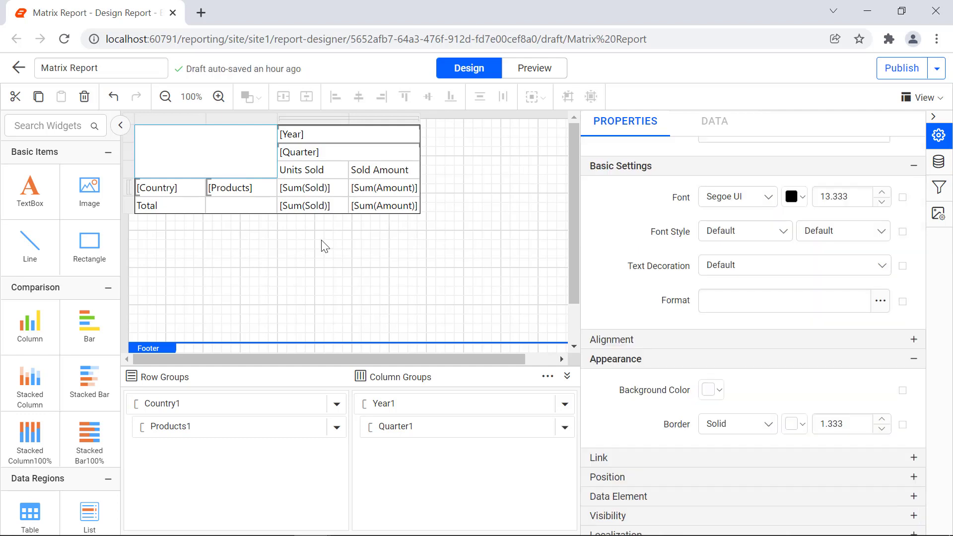
Give the upper-left corner cell a solid black bottom border using the per-side border settings
click(183, 177)
click(225, 175)
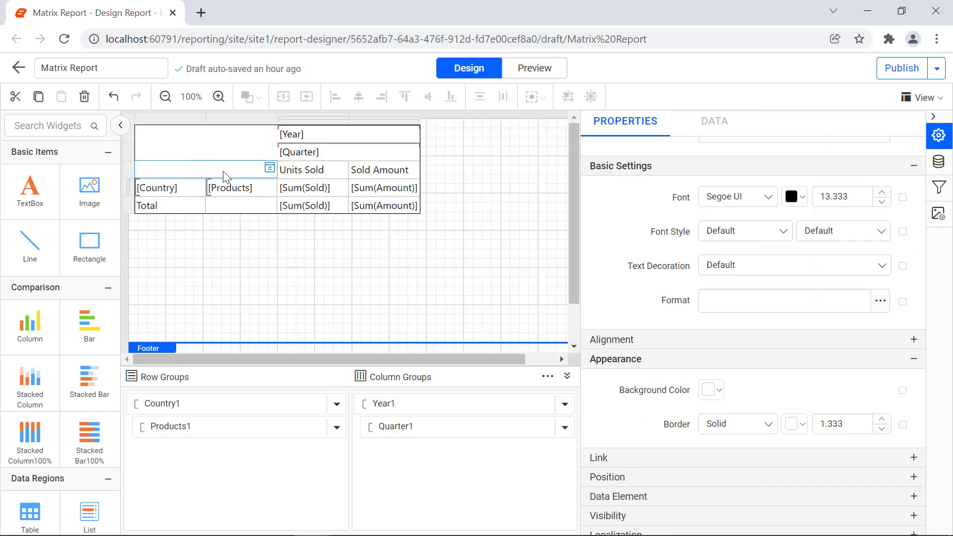
click(902, 427)
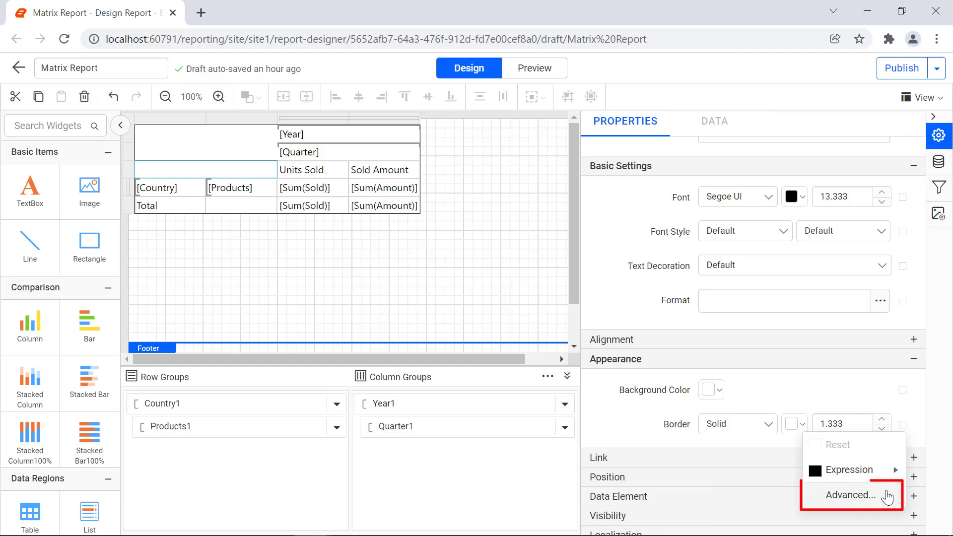
click(887, 497)
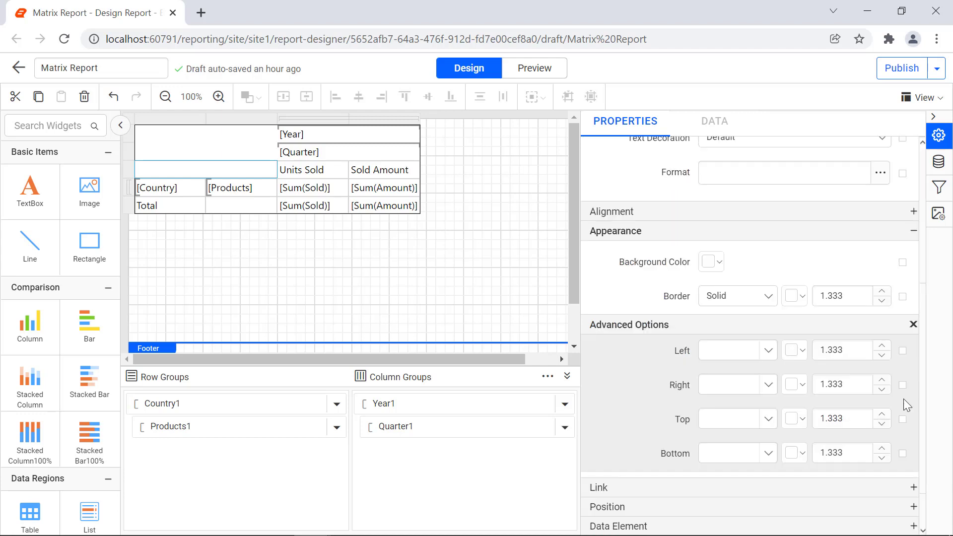
click(775, 455)
click(770, 432)
click(797, 453)
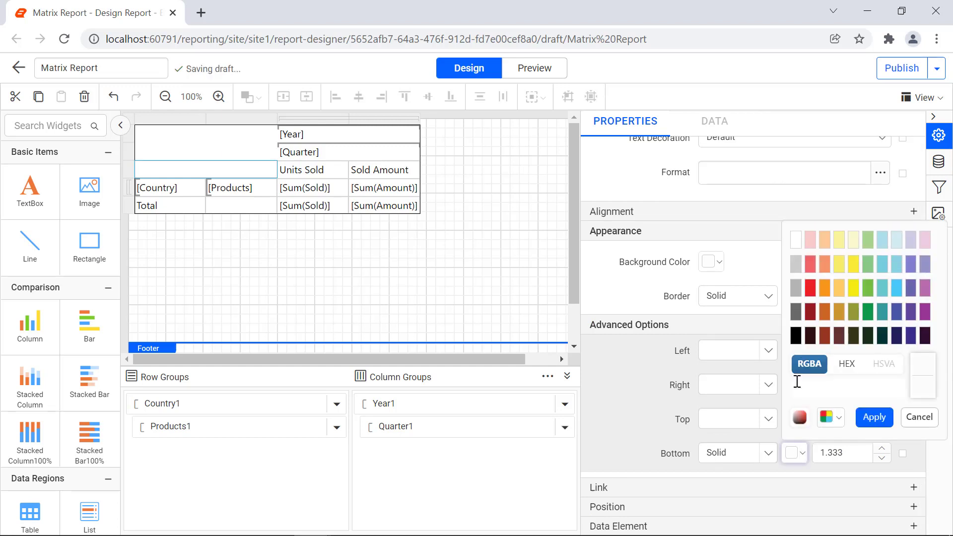
click(873, 418)
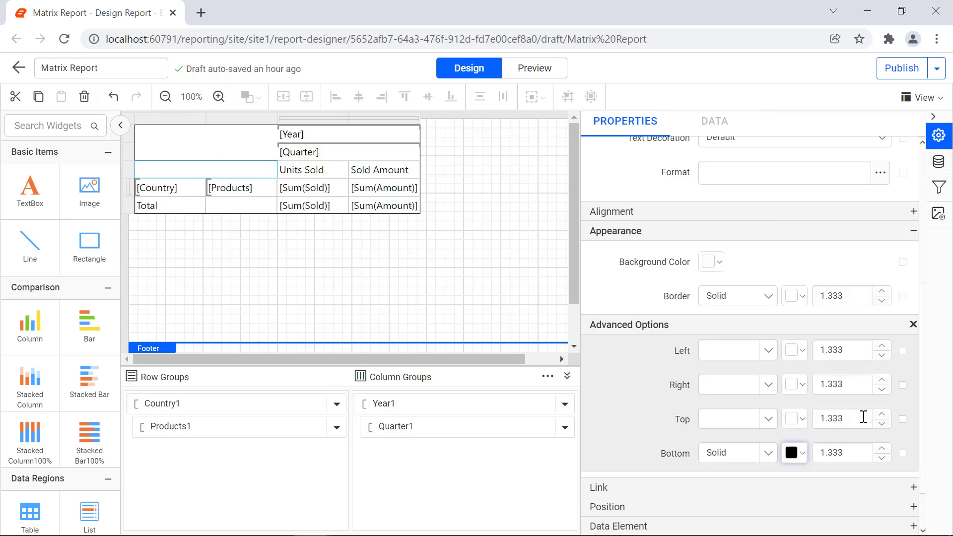
Give the empty corner cell above [Products] a solid black right border
scroll(862, 419, up, 1)
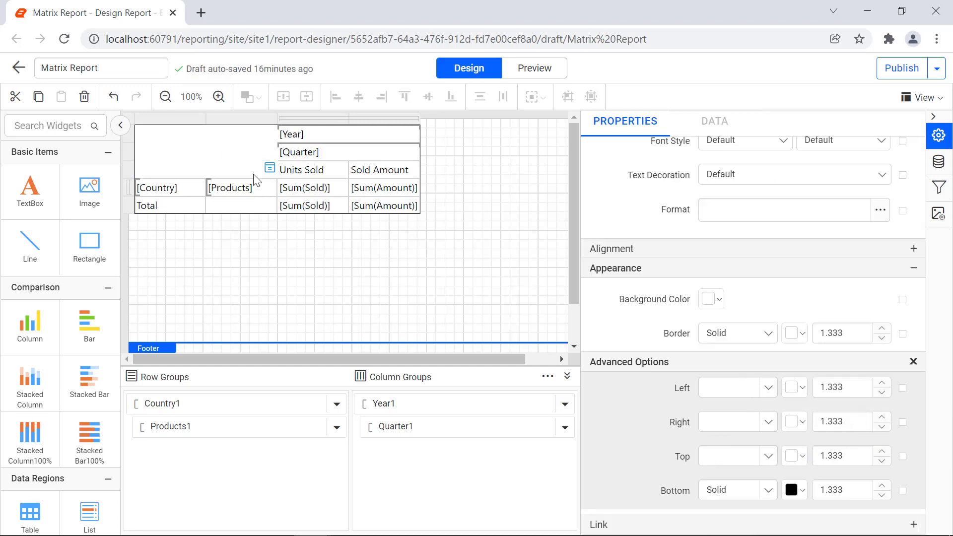
click(257, 161)
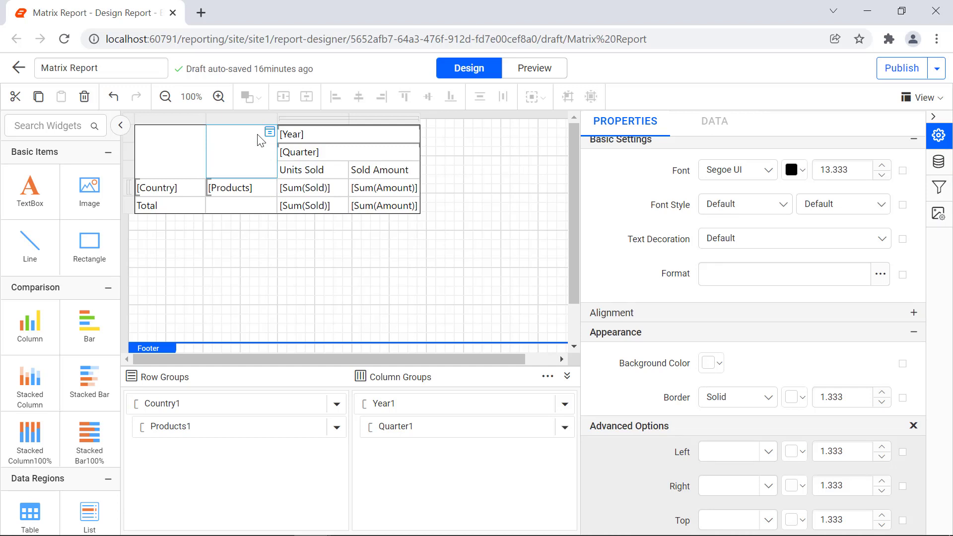
click(765, 485)
click(759, 469)
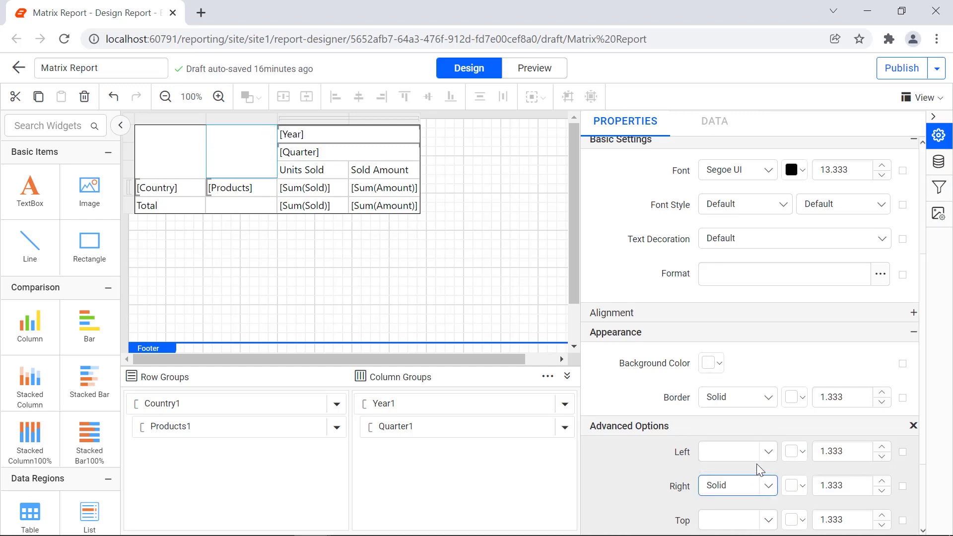
click(794, 486)
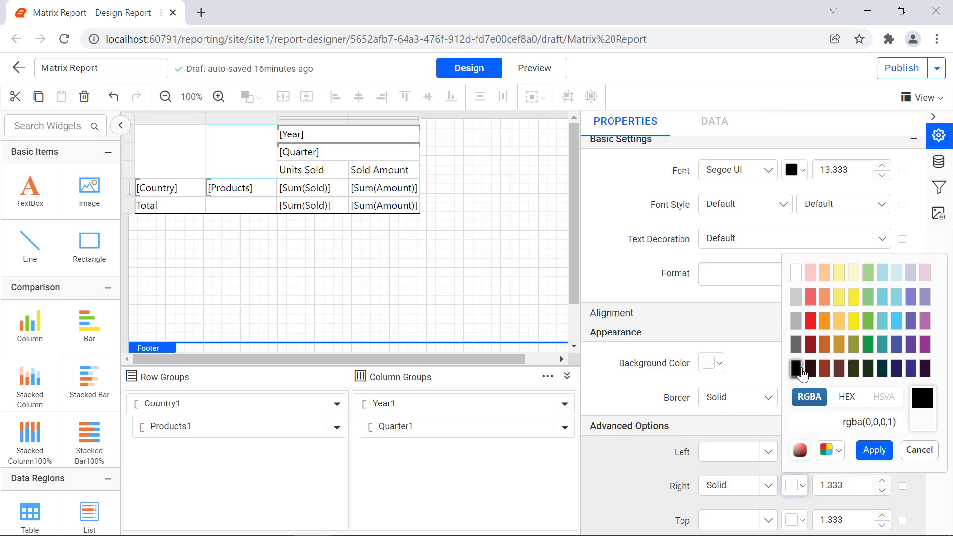
click(862, 452)
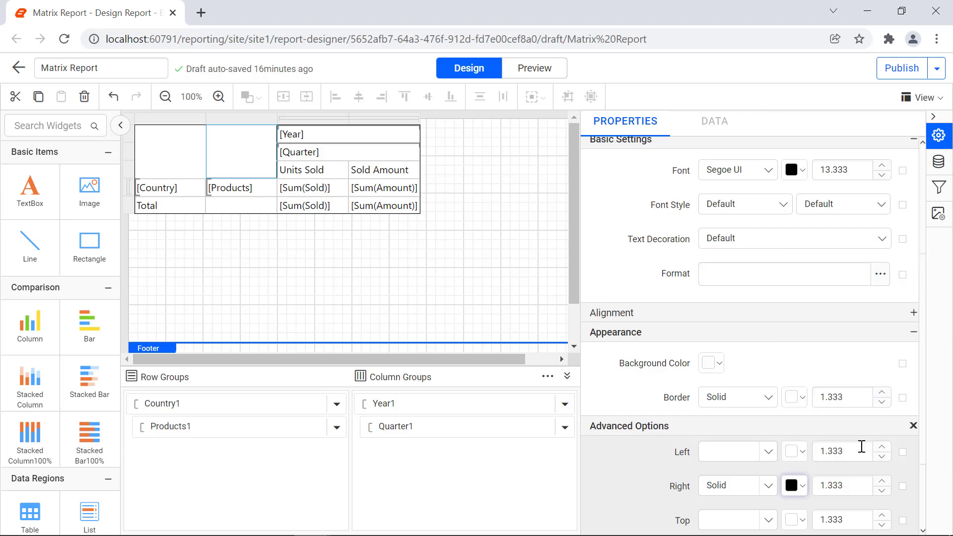
click(913, 426)
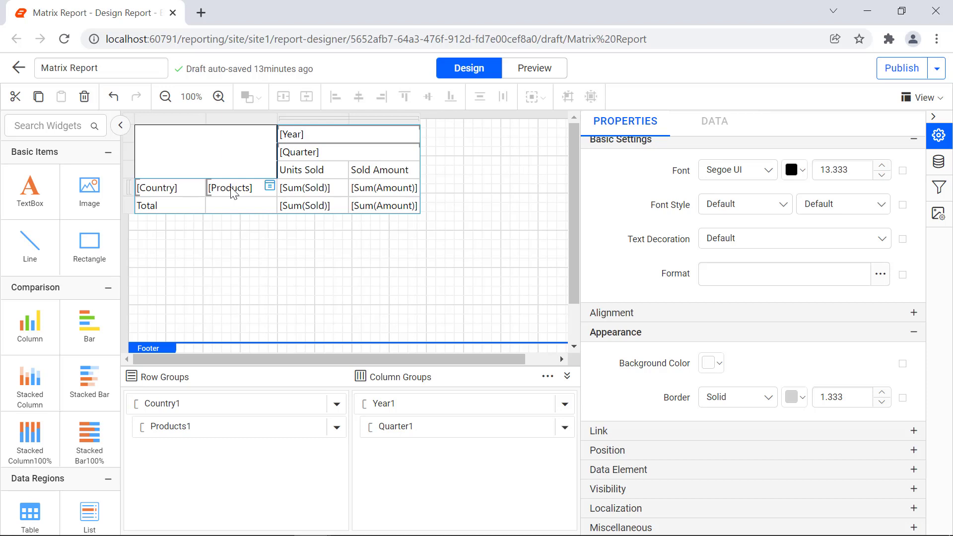
Set the matrix cells' border colour to black
click(795, 398)
click(796, 279)
click(872, 359)
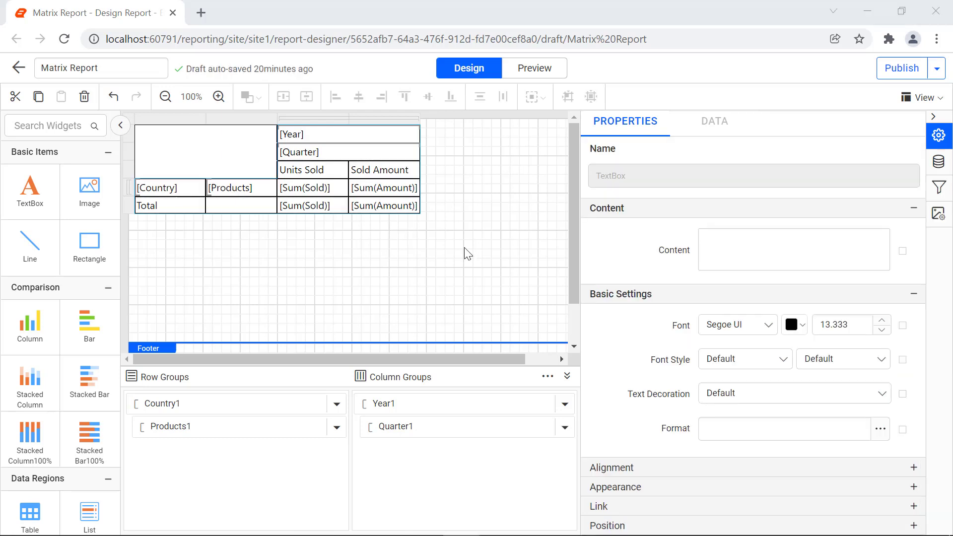
Give the [Year] header cell a teal background and white font colour
click(396, 139)
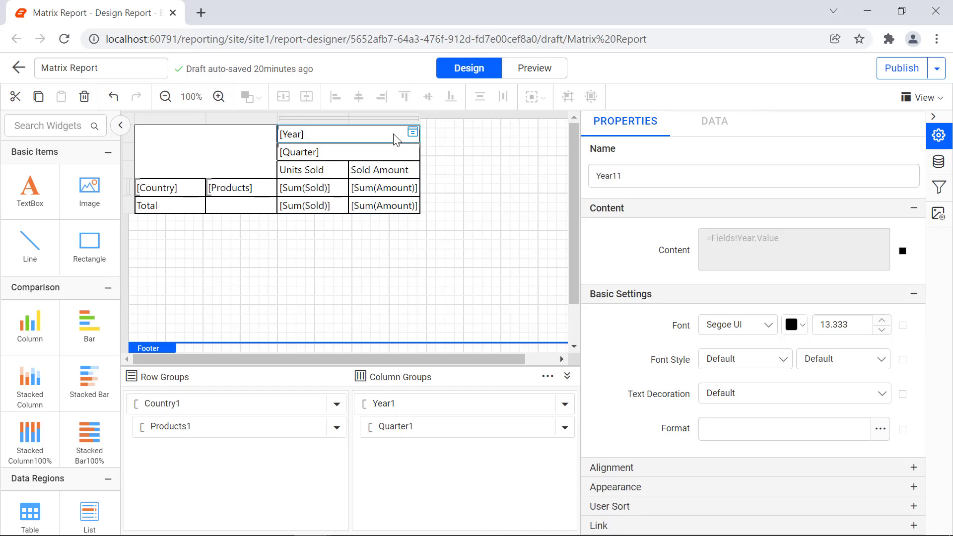
click(616, 487)
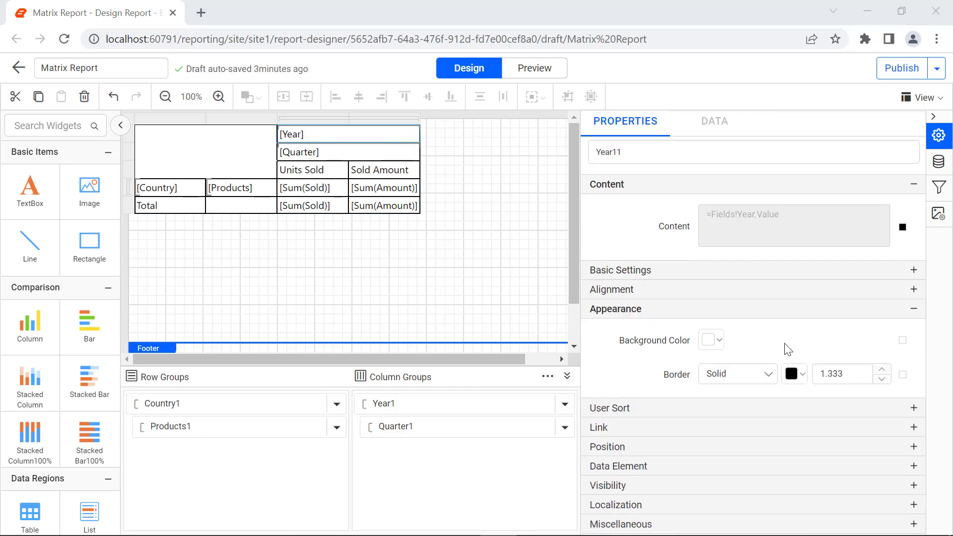
click(720, 340)
click(799, 175)
click(792, 304)
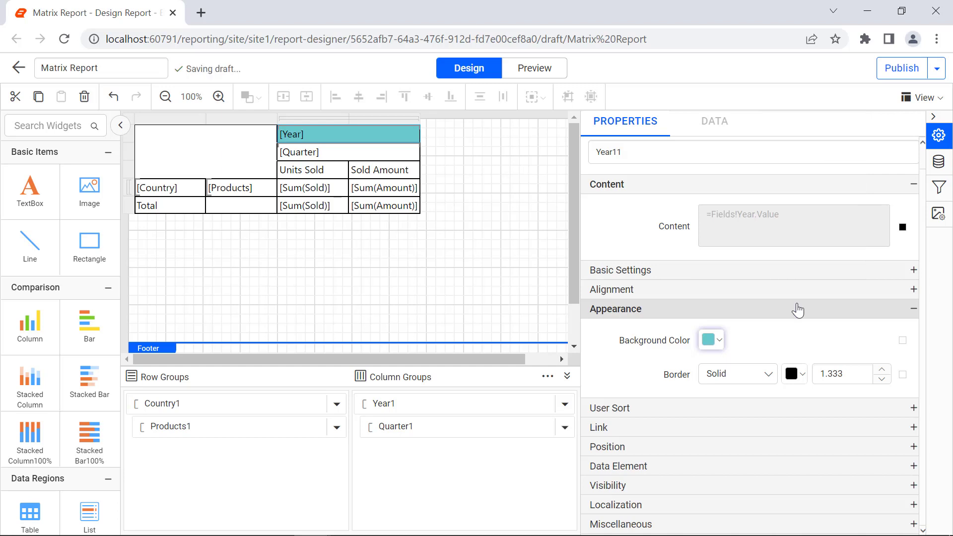
click(796, 302)
click(796, 334)
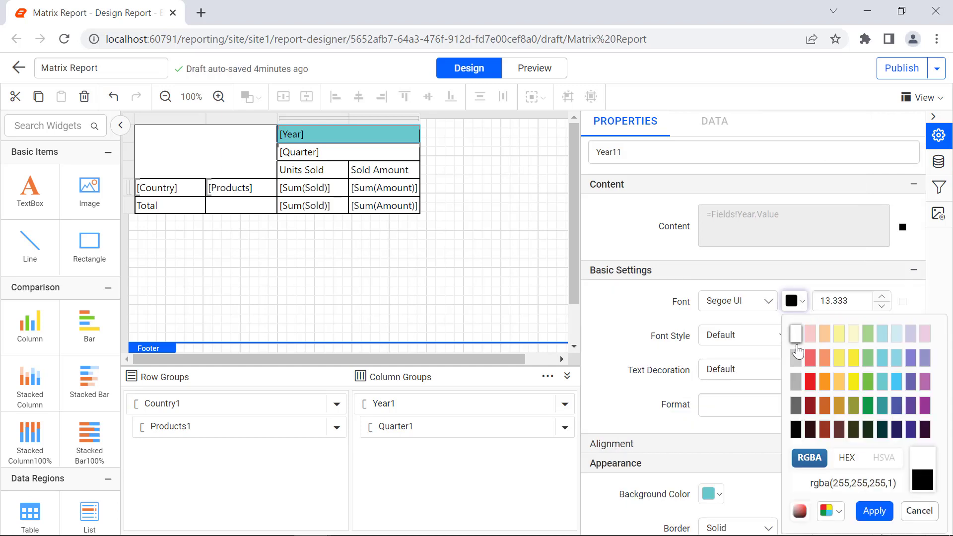
click(875, 511)
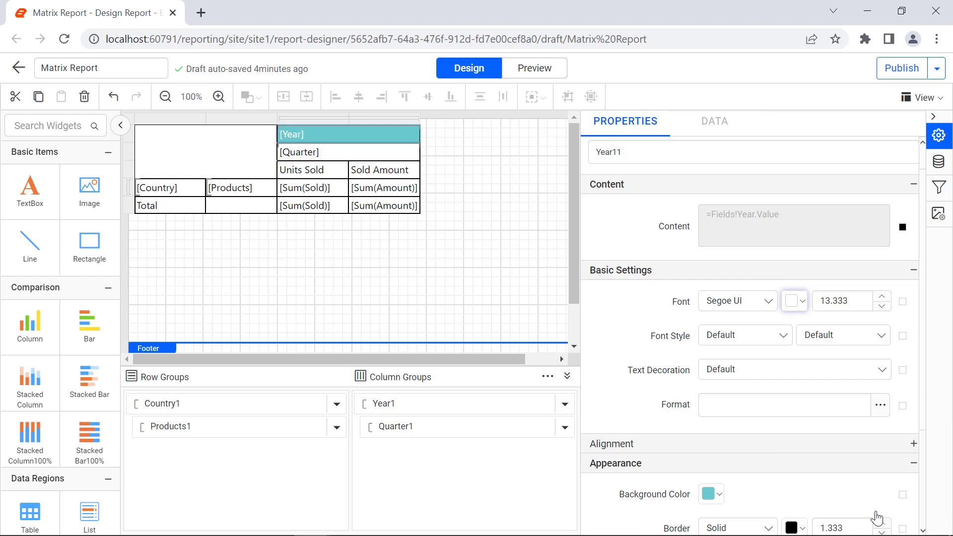
Make the [Year] header text bold and center-aligned
click(878, 336)
scroll(861, 412, down, 2)
click(862, 411)
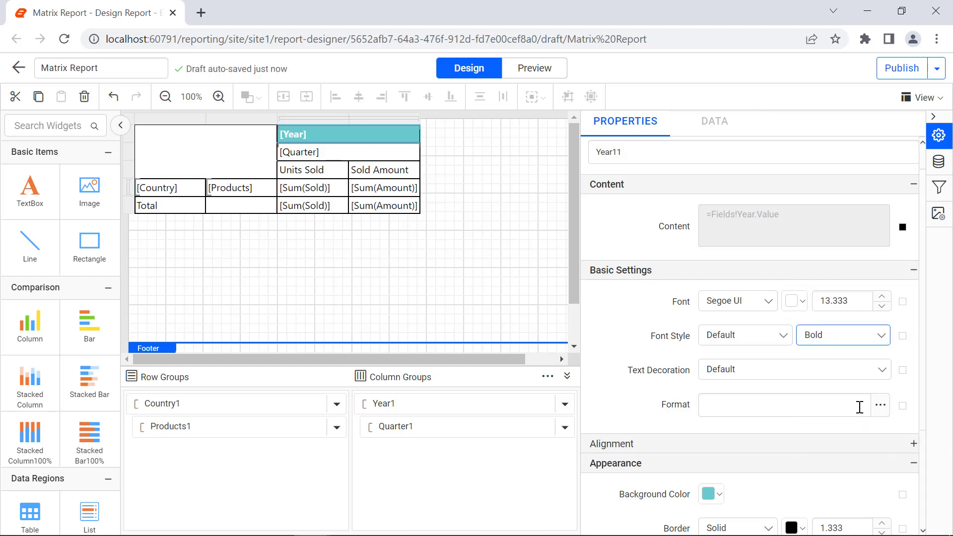
scroll(916, 240, down, 5)
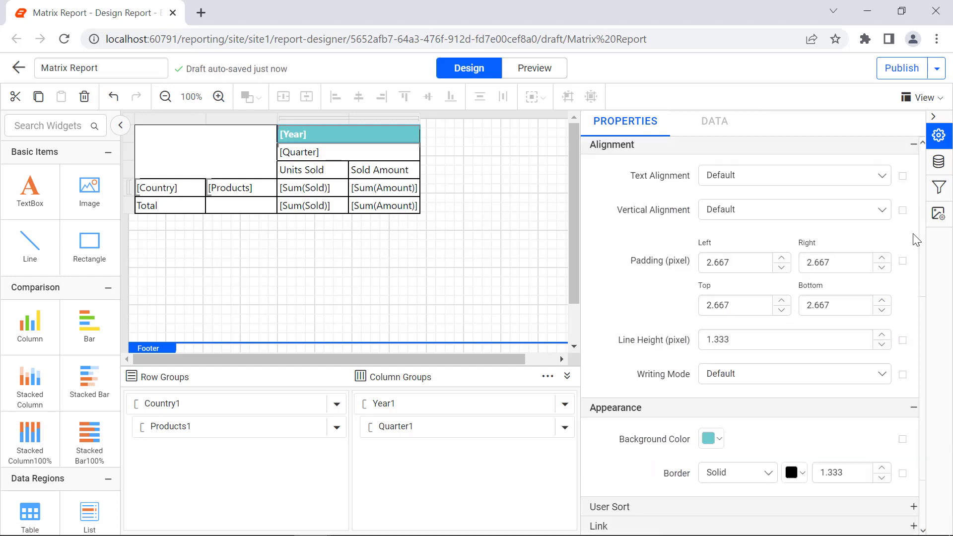
click(881, 177)
click(866, 232)
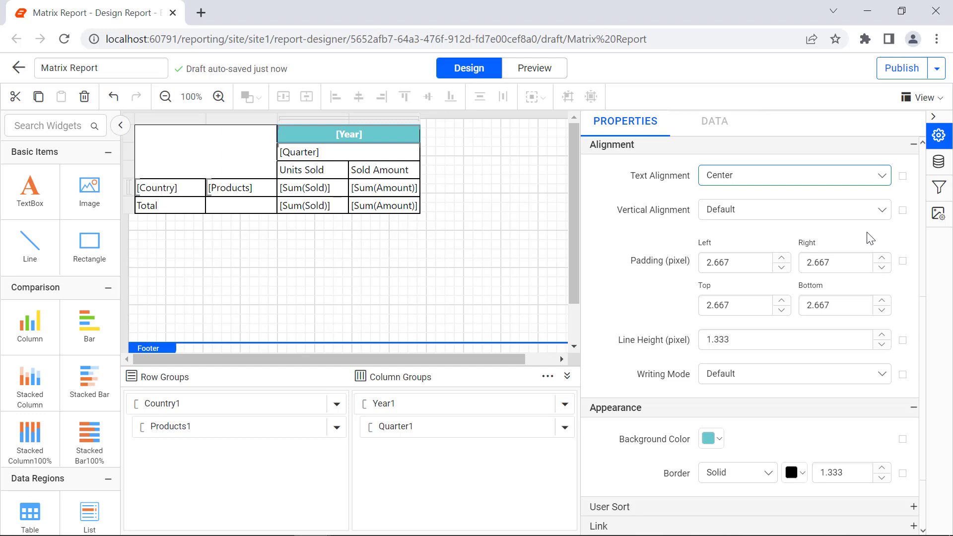
click(401, 195)
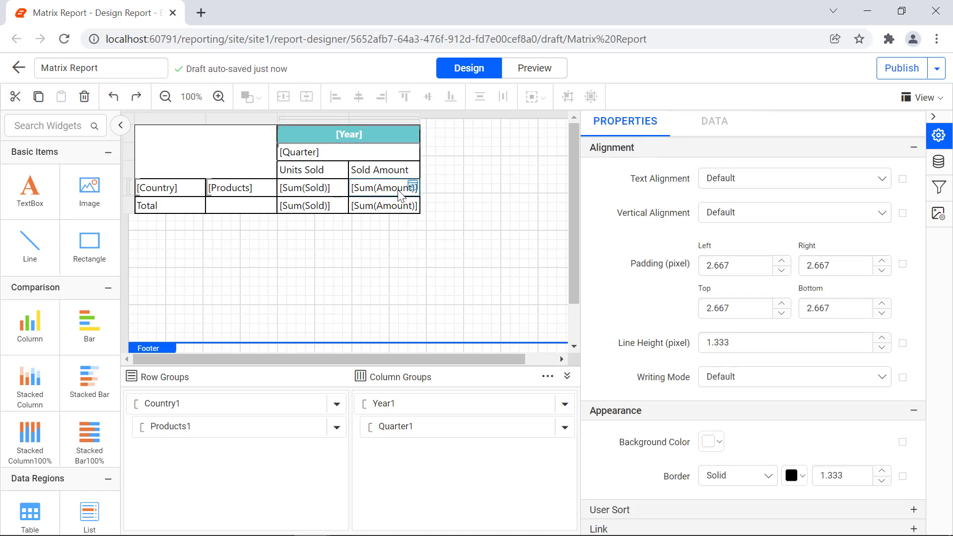
Undo a trial light blue fill on [Sum(Amount)], then fill the header, value and Total cells with lavender
click(715, 442)
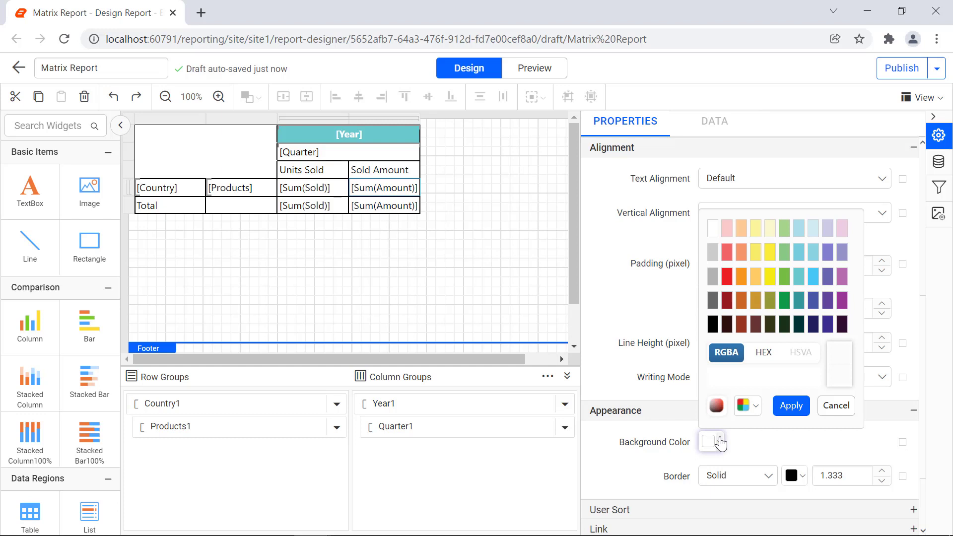
click(814, 228)
click(791, 406)
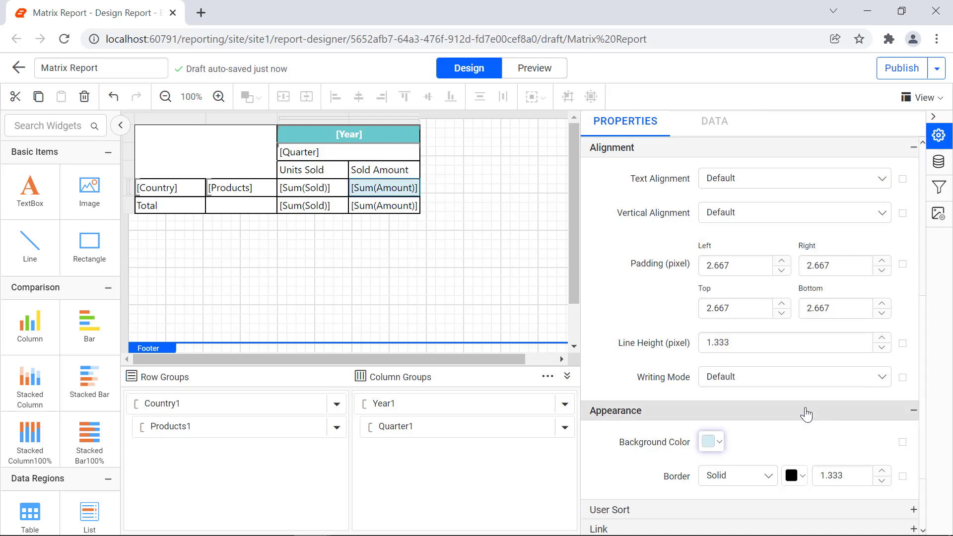
key(ctrl+z)
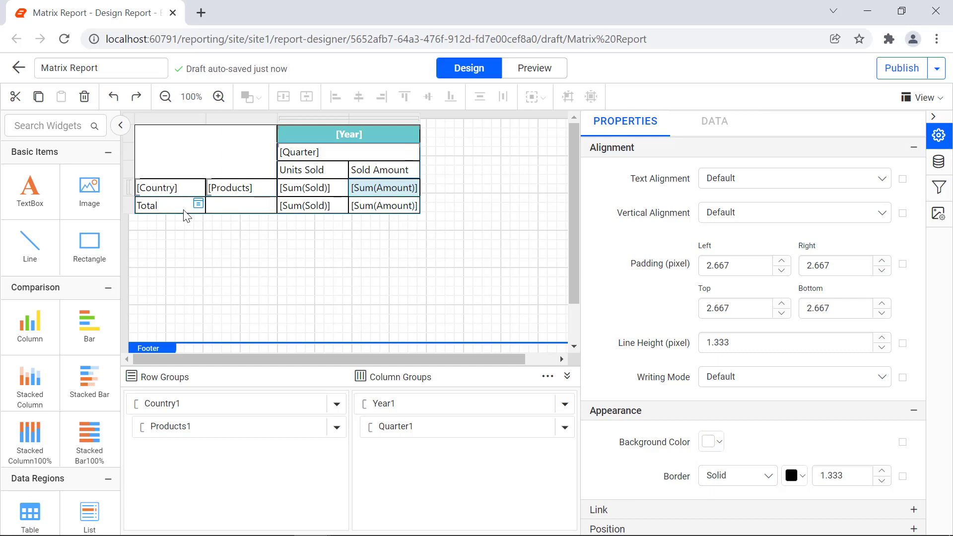
click(711, 441)
click(829, 235)
click(791, 406)
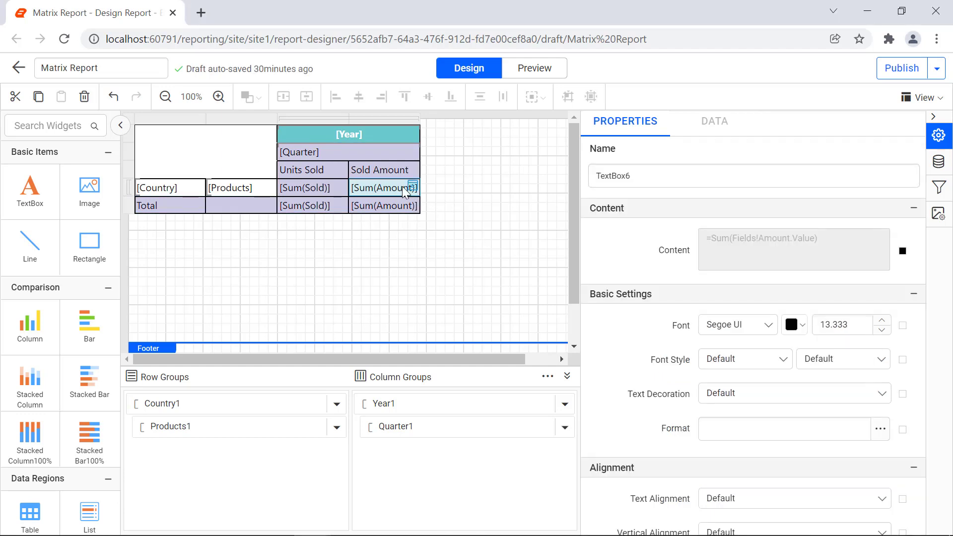
Format [Sum(Amount)] as Currency with 0 decimal places and a 1000 separator
click(880, 430)
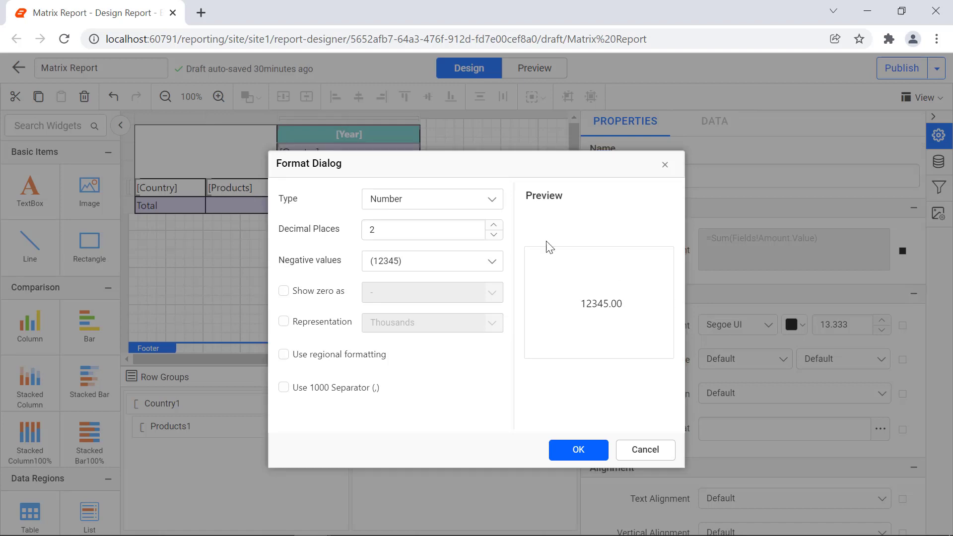
click(491, 199)
click(485, 240)
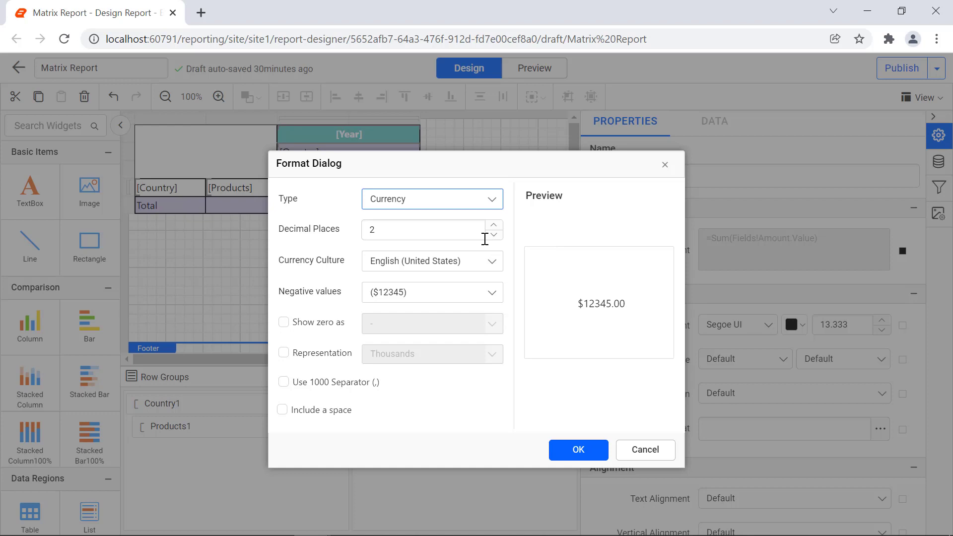
double_click(456, 232)
text(0)
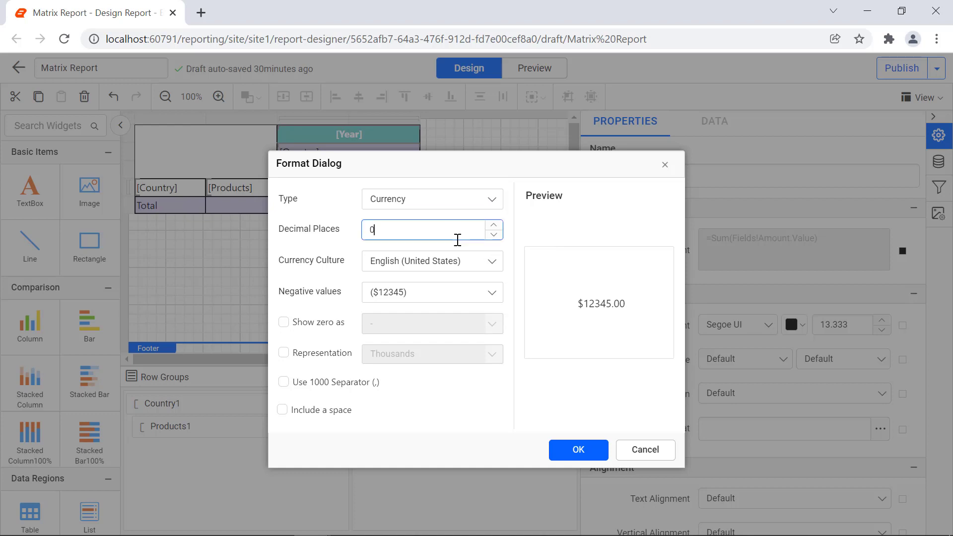
click(284, 382)
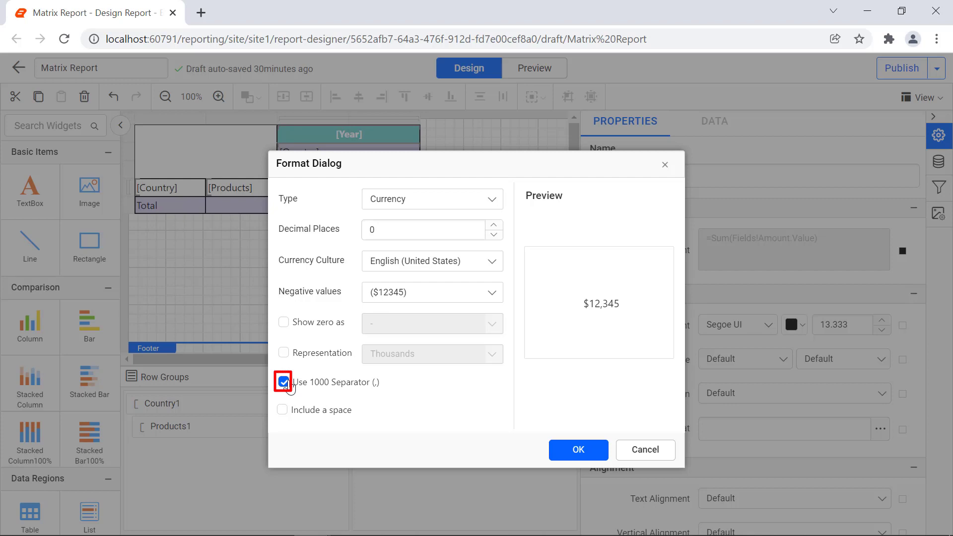
click(579, 450)
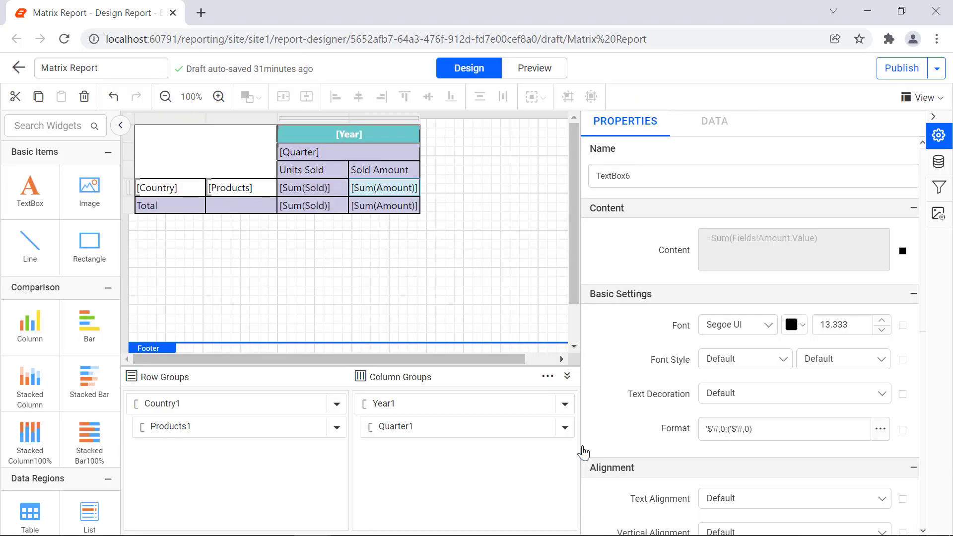